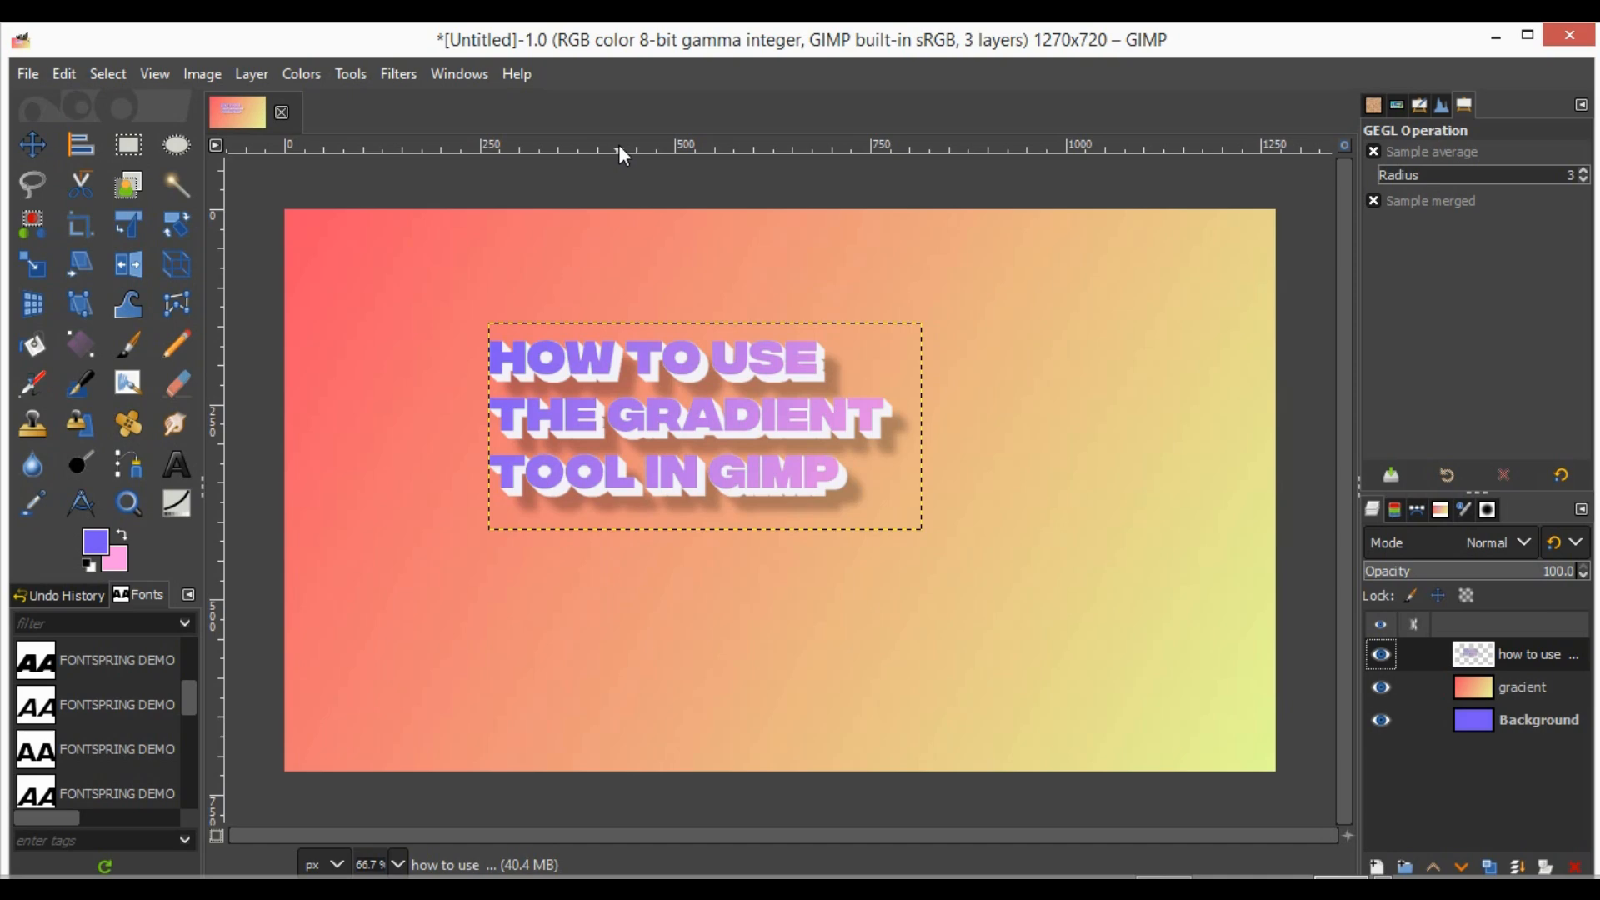
- Create a new image 1270 px wide and 720 px high
{"action": "left_click", "coordinate": [32, 72]}
{"action": "left_click", "coordinate": [92, 111]}
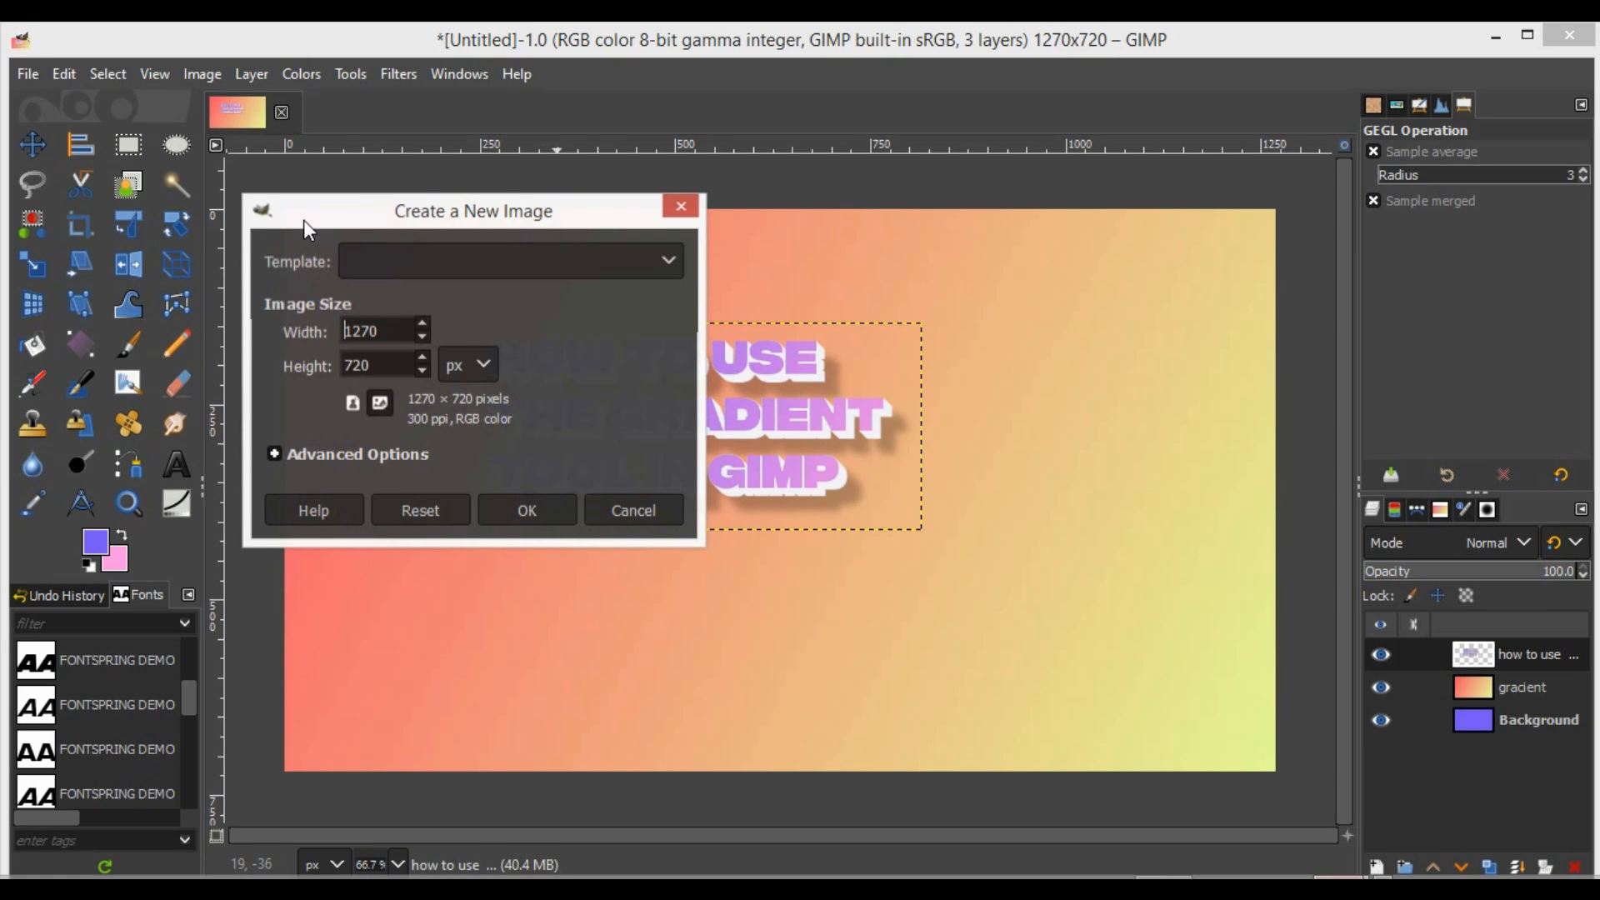
{"action": "left_click", "coordinate": [528, 502]}
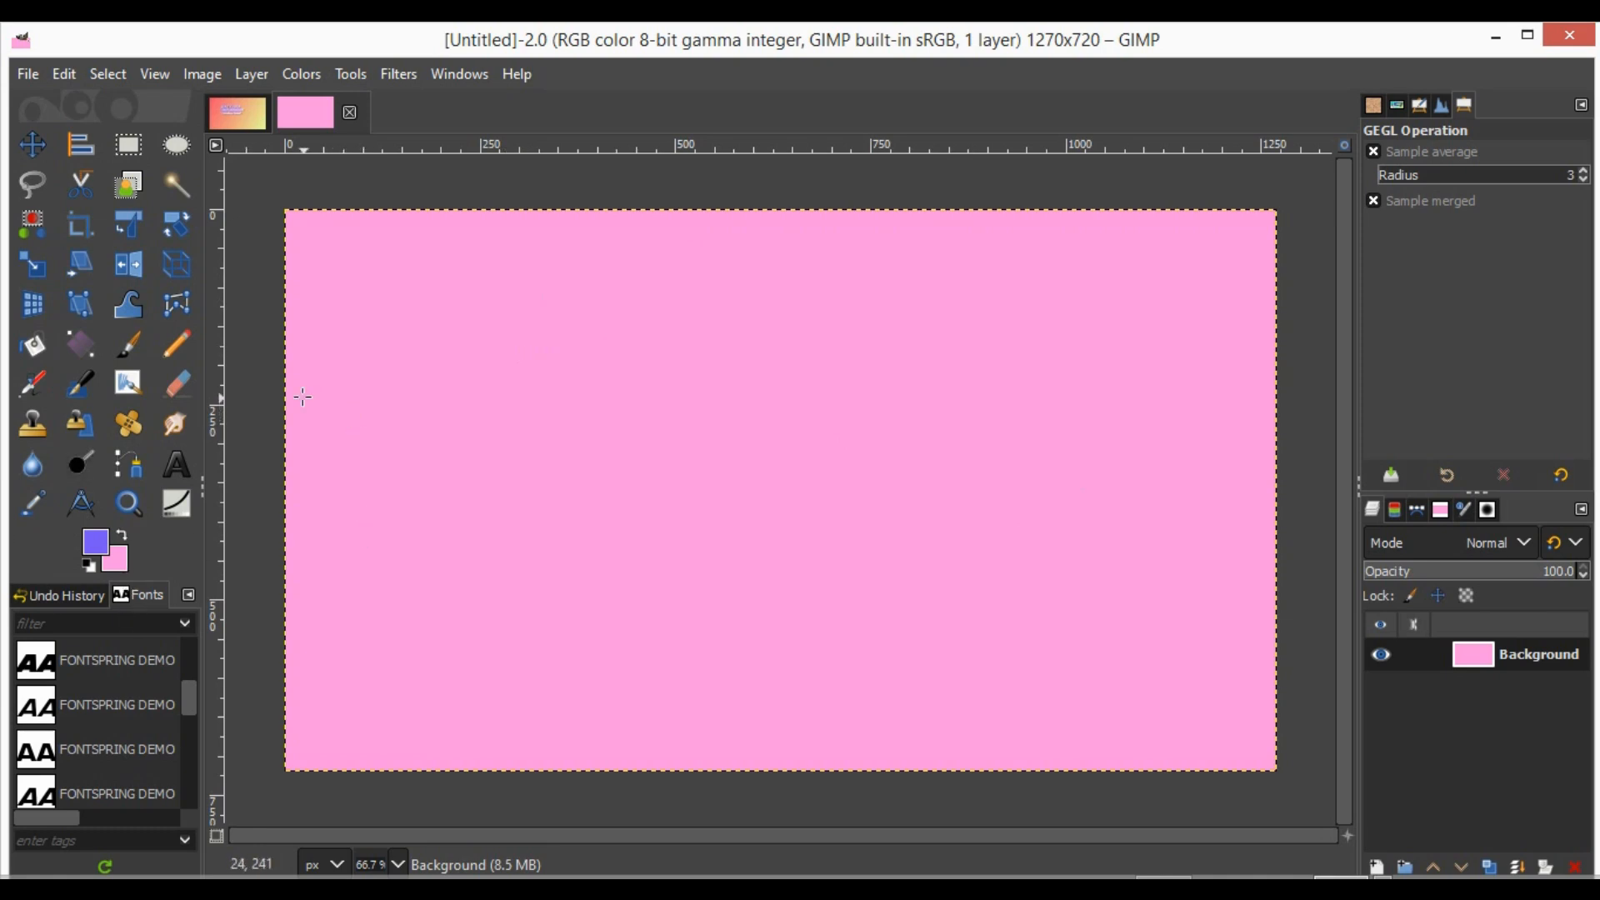
- Add a transparent layer named "gradient" and fill it with a linear red-to-yellow gradient from the upper-left to the lower-right corner
{"action": "left_click", "coordinate": [91, 350]}
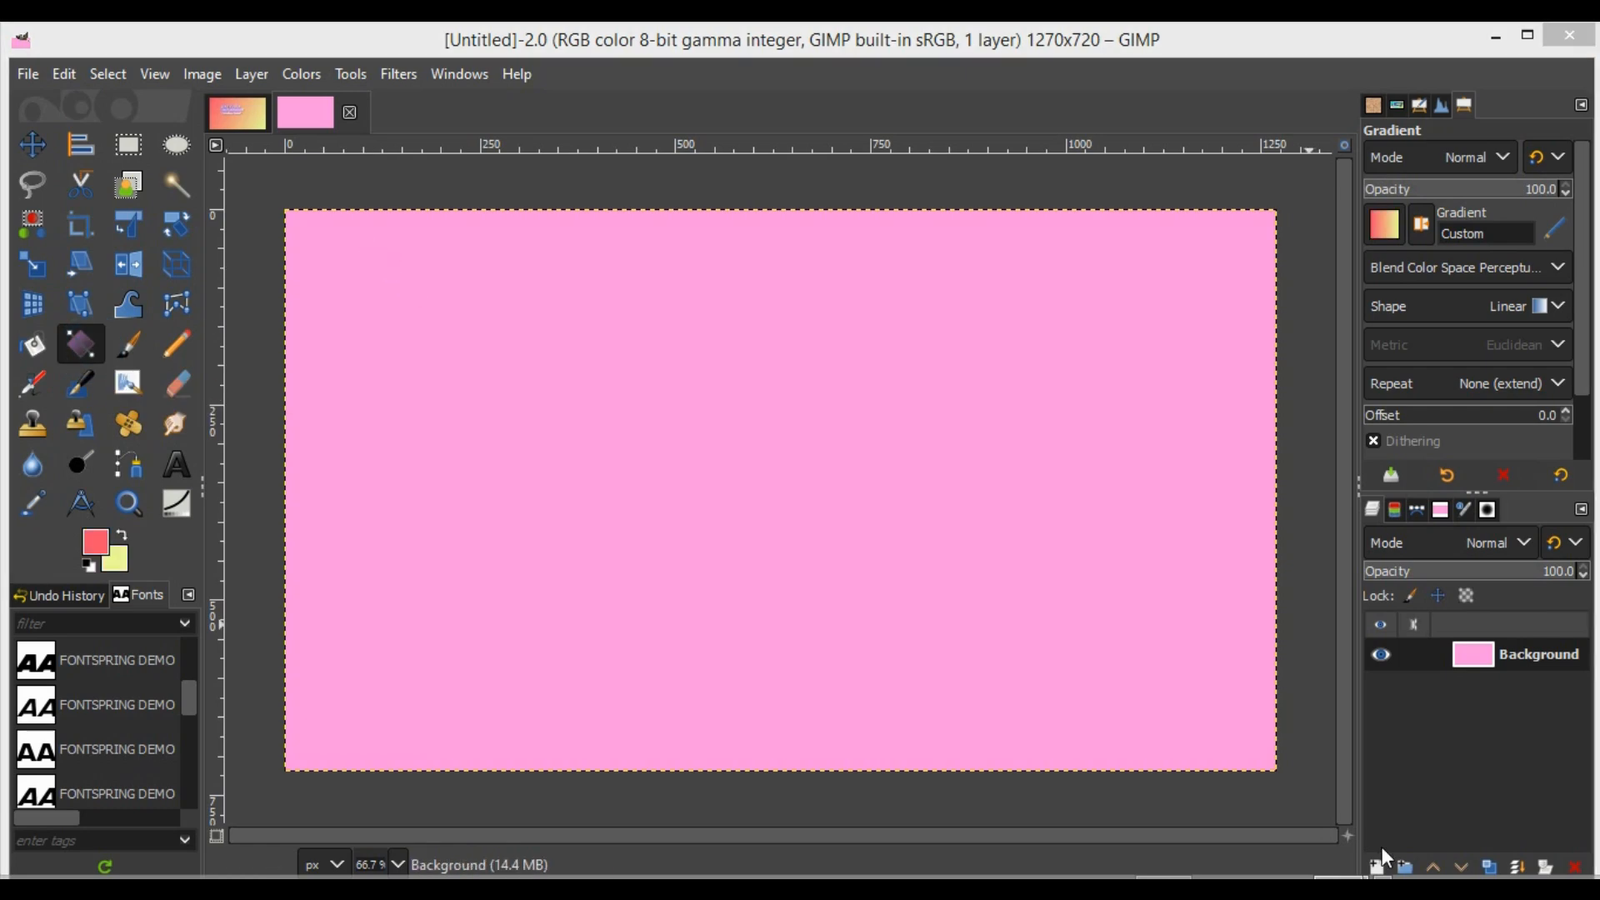
{"action": "left_click", "coordinate": [1377, 865]}
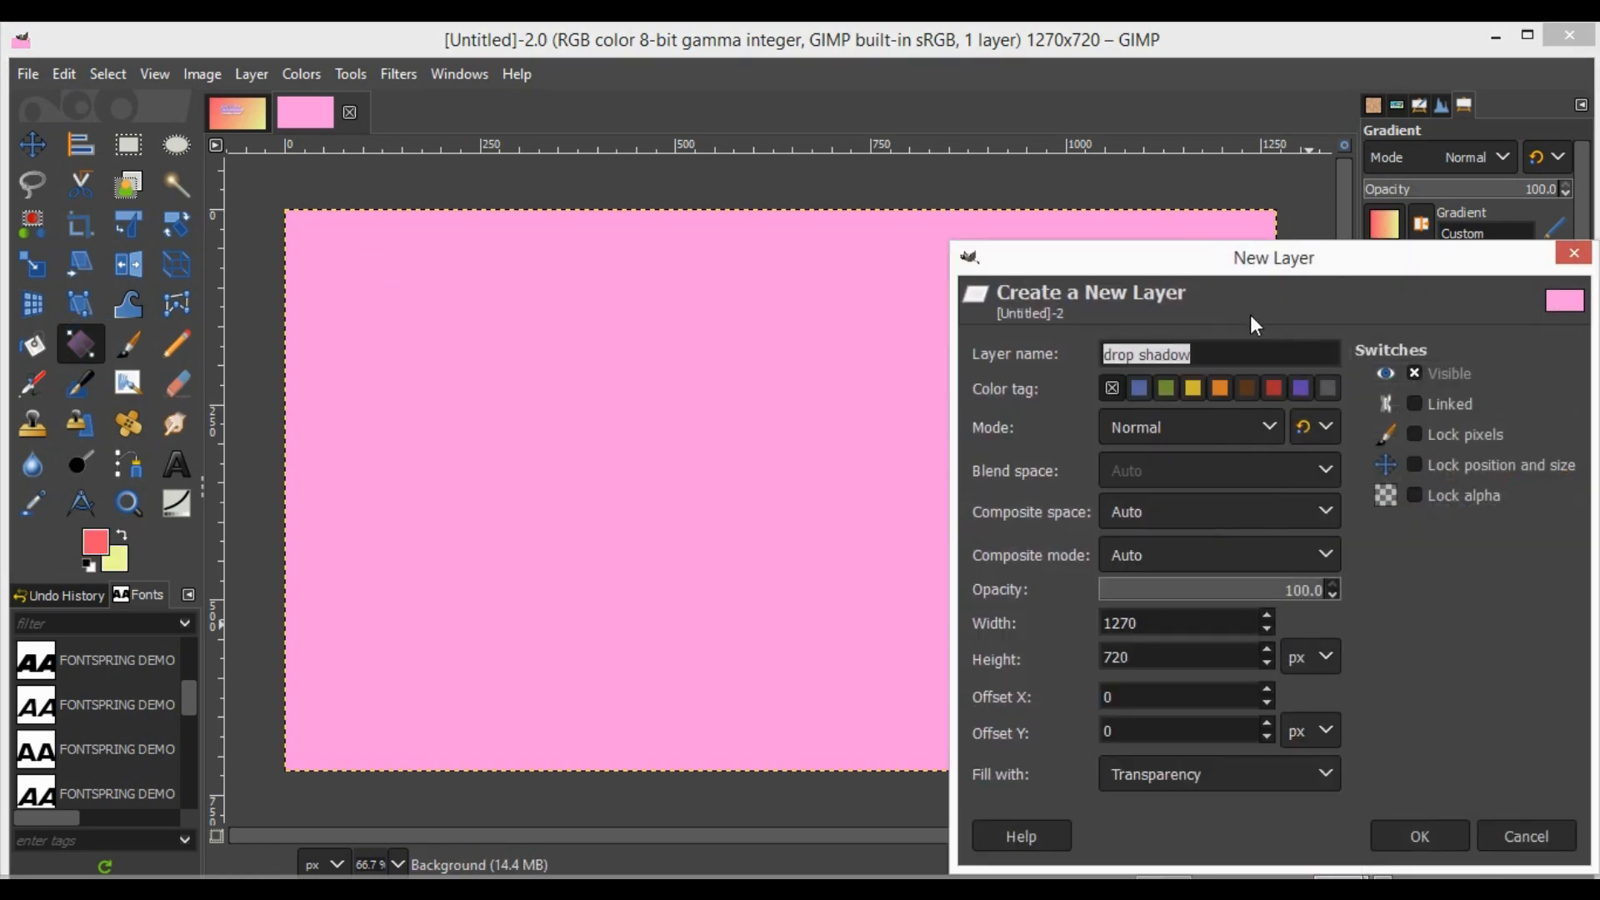
{"action": "type", "text": "gra"}
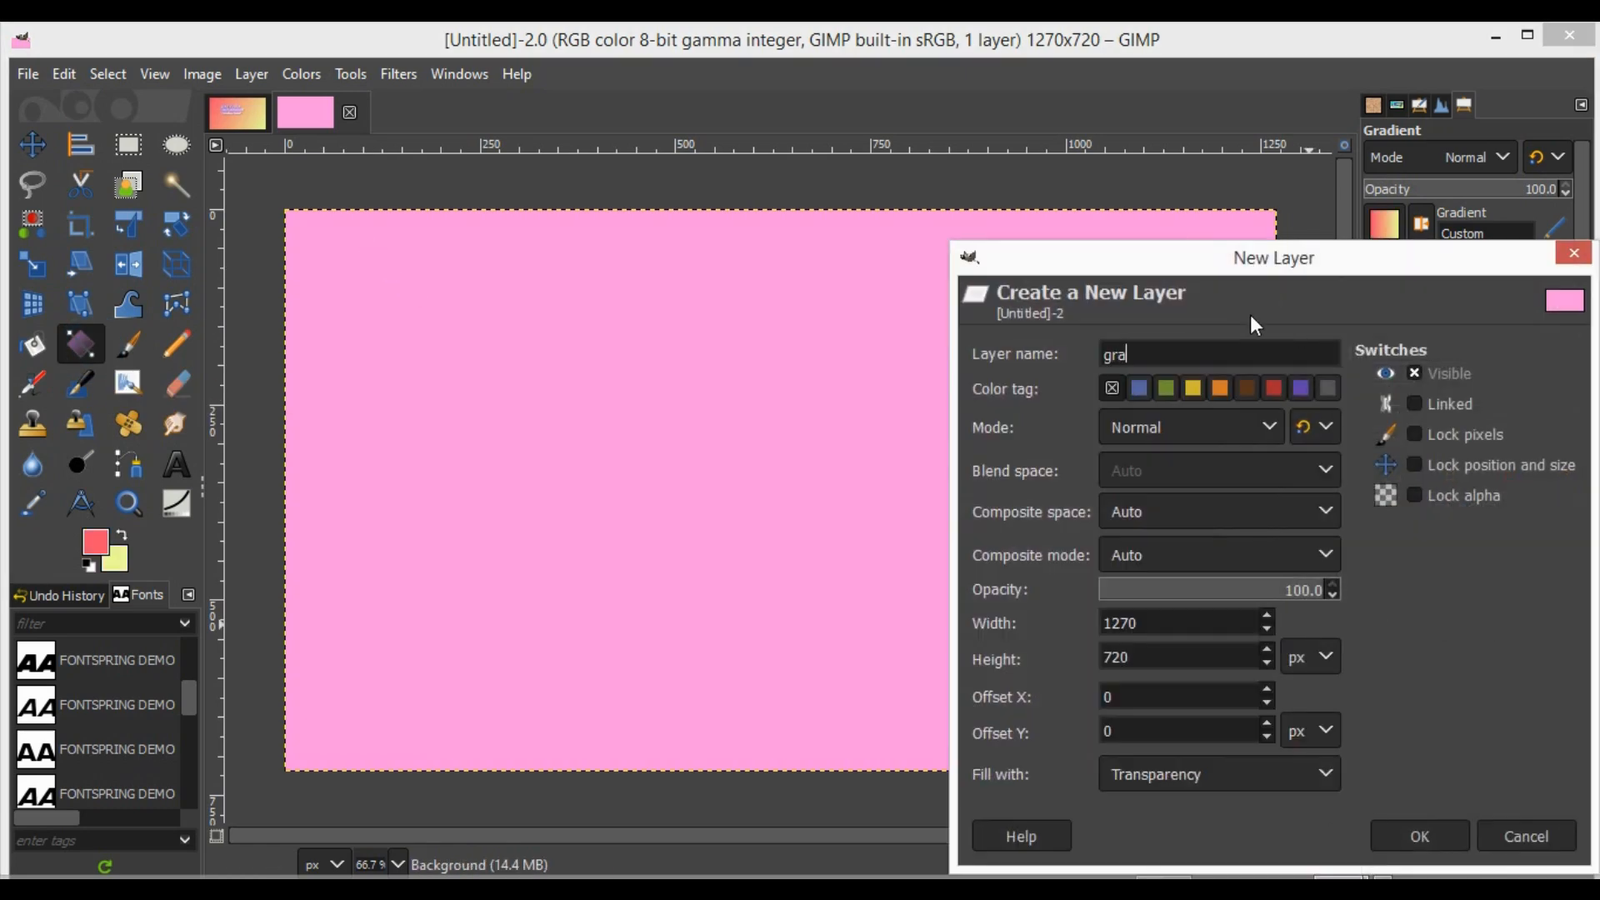
{"action": "type", "text": "dient"}
{"action": "left_click", "coordinate": [1411, 835]}
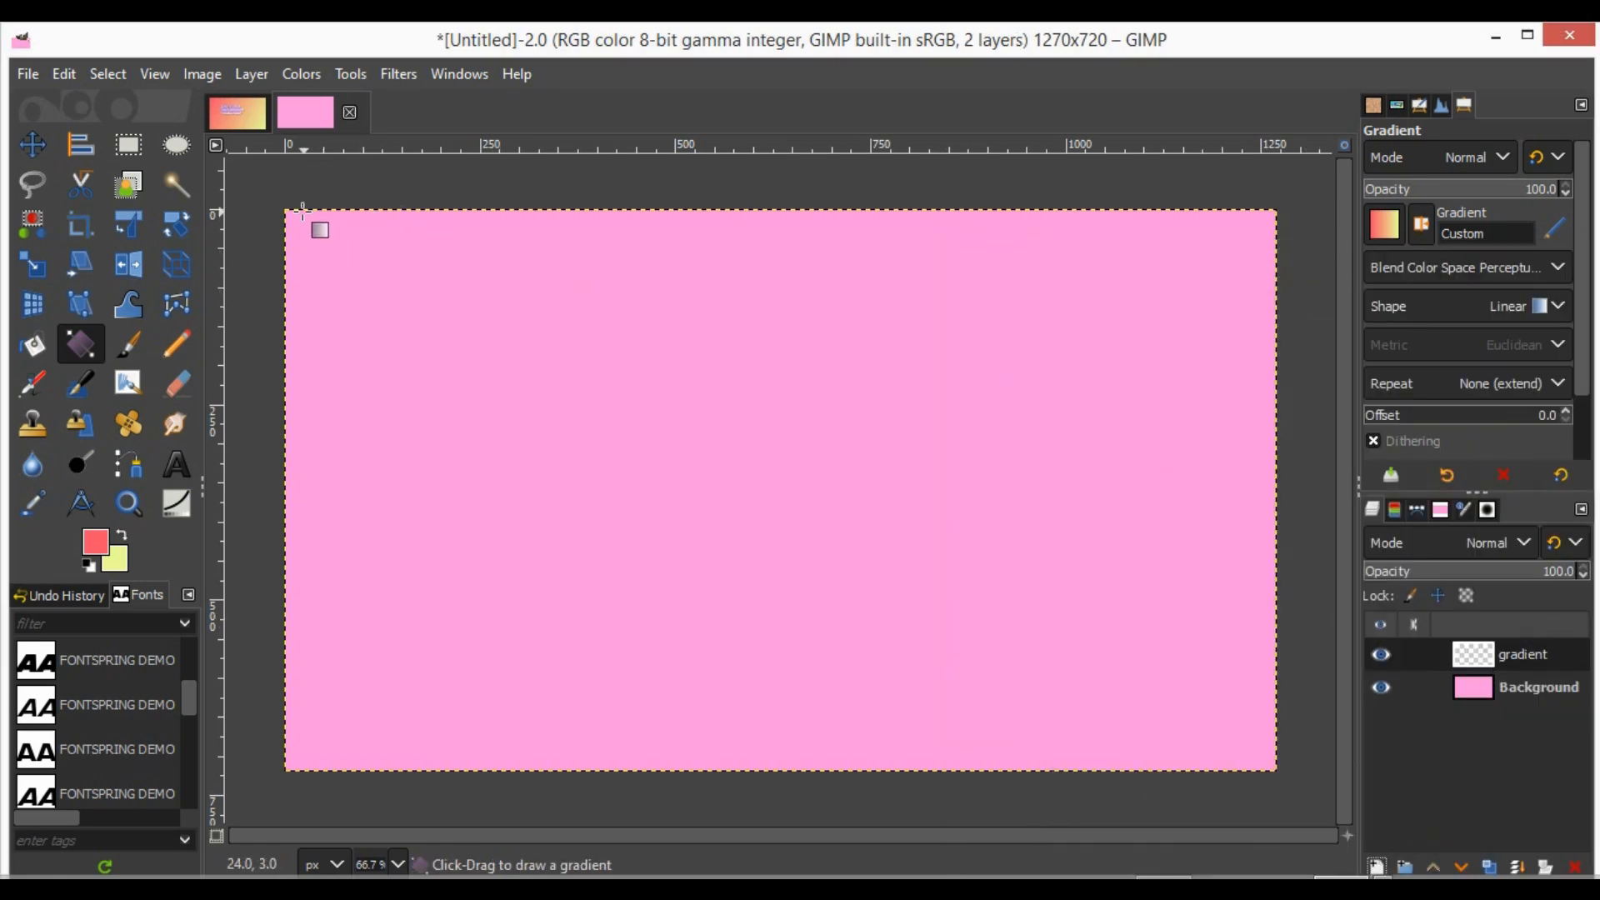
{"action": "mouse_move", "coordinate": [298, 219]}
{"action": "left_mouse_down"}
{"action": "mouse_move", "coordinate": [788, 575]}
{"action": "mouse_move", "coordinate": [1254, 758]}
{"action": "left_mouse_up"}
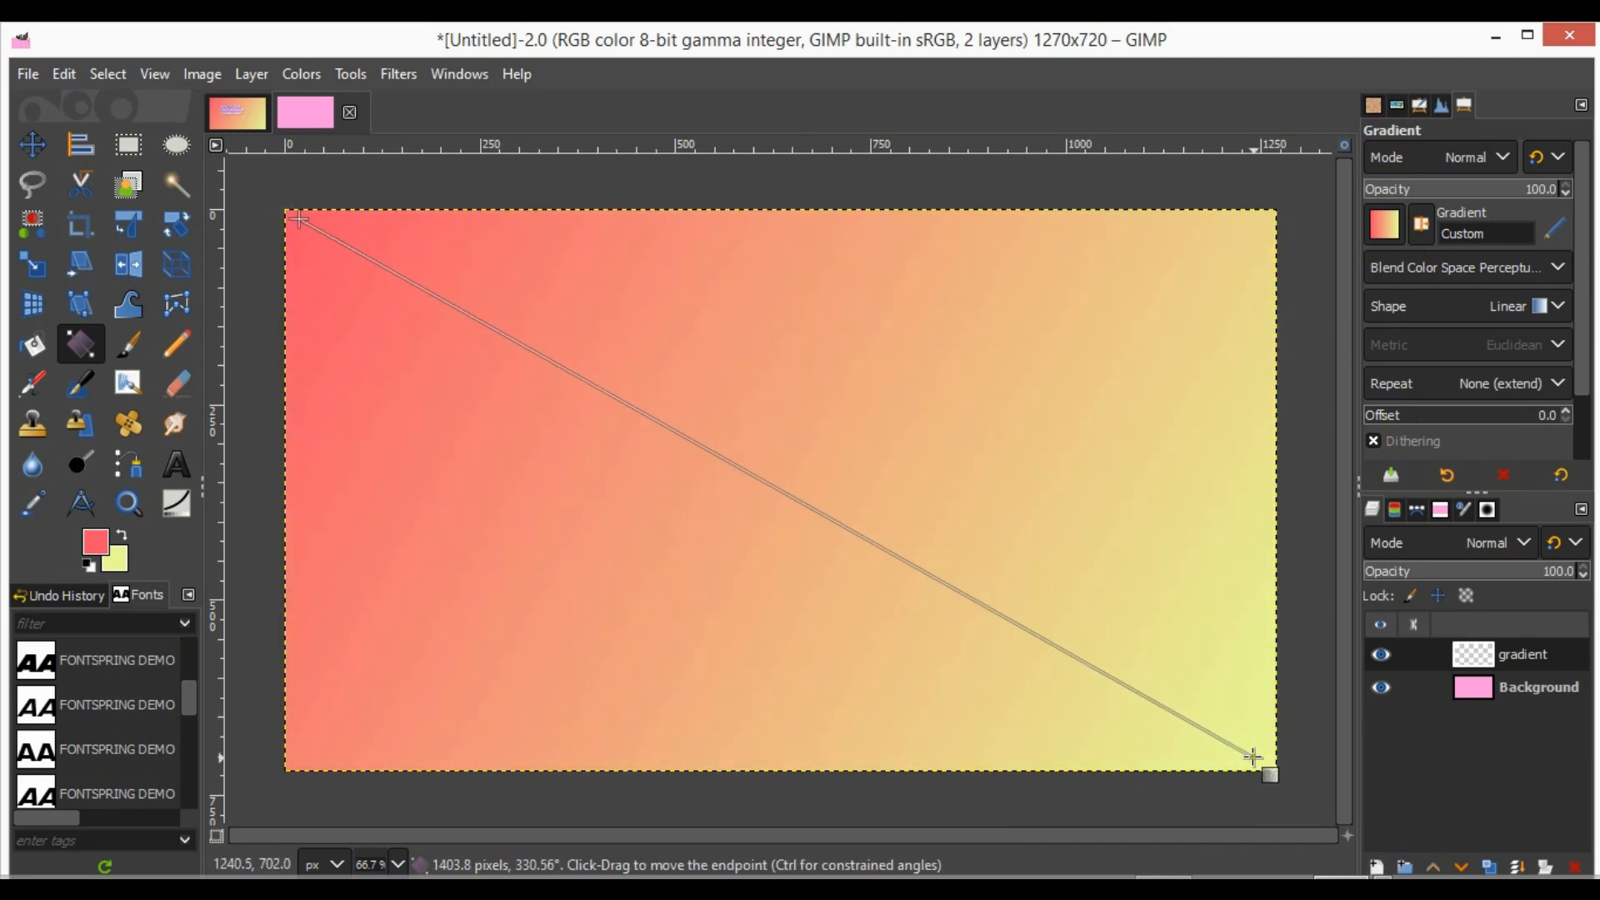
{"action": "key", "text": "Return"}
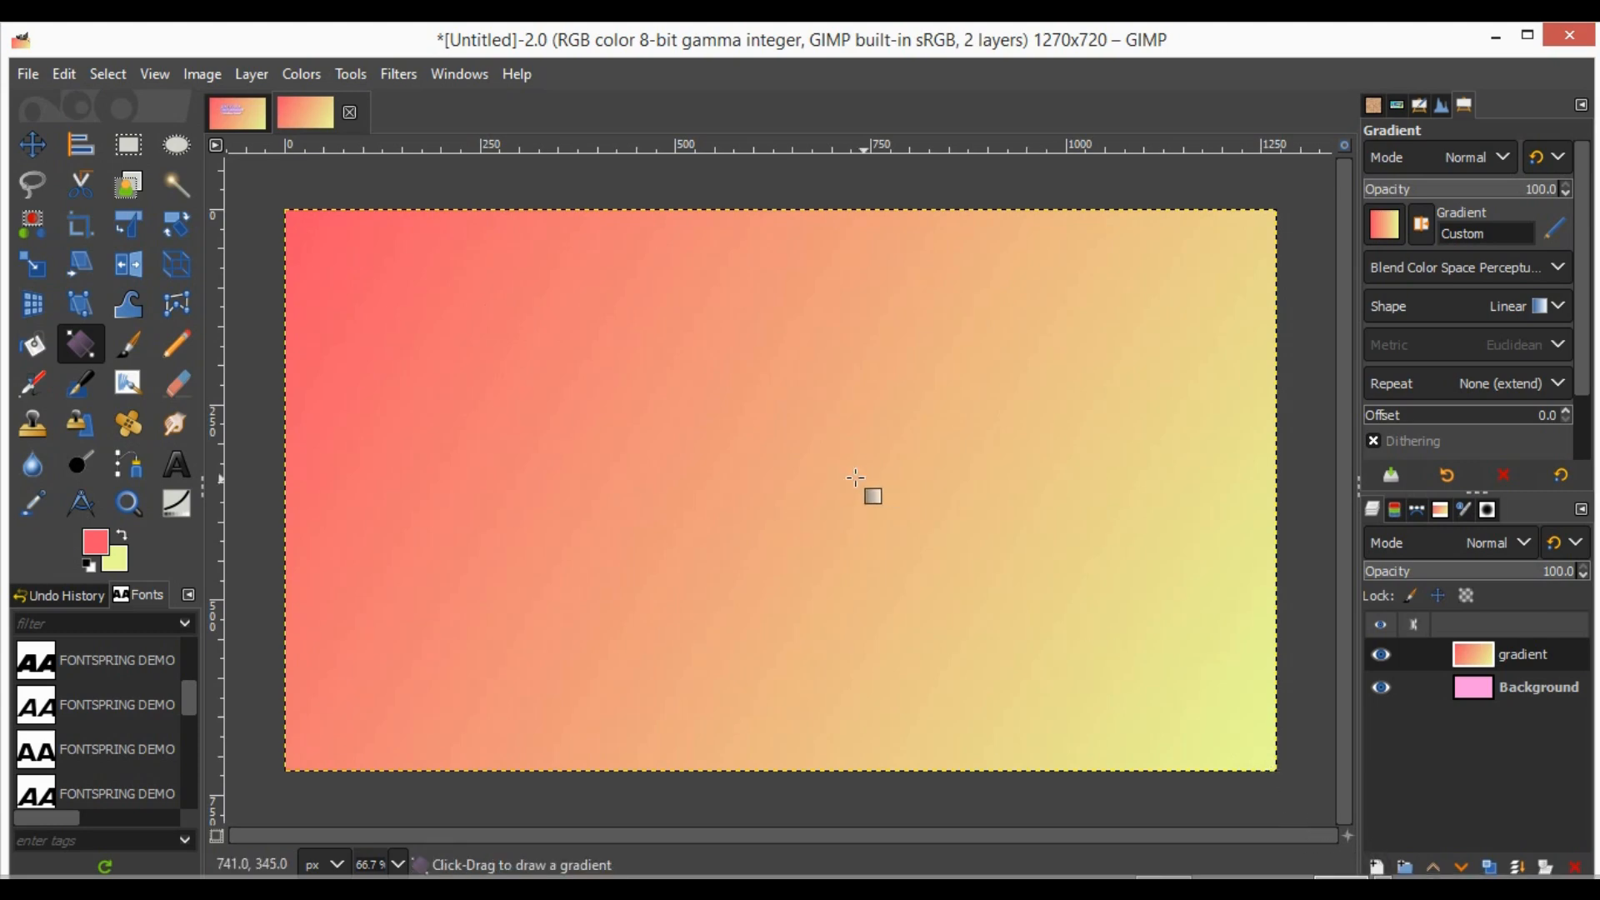
- Add the 60 px text "how to use the gradient tool in gimp" and resize its box so it wraps over three lines
{"action": "left_click", "coordinate": [198, 465]}
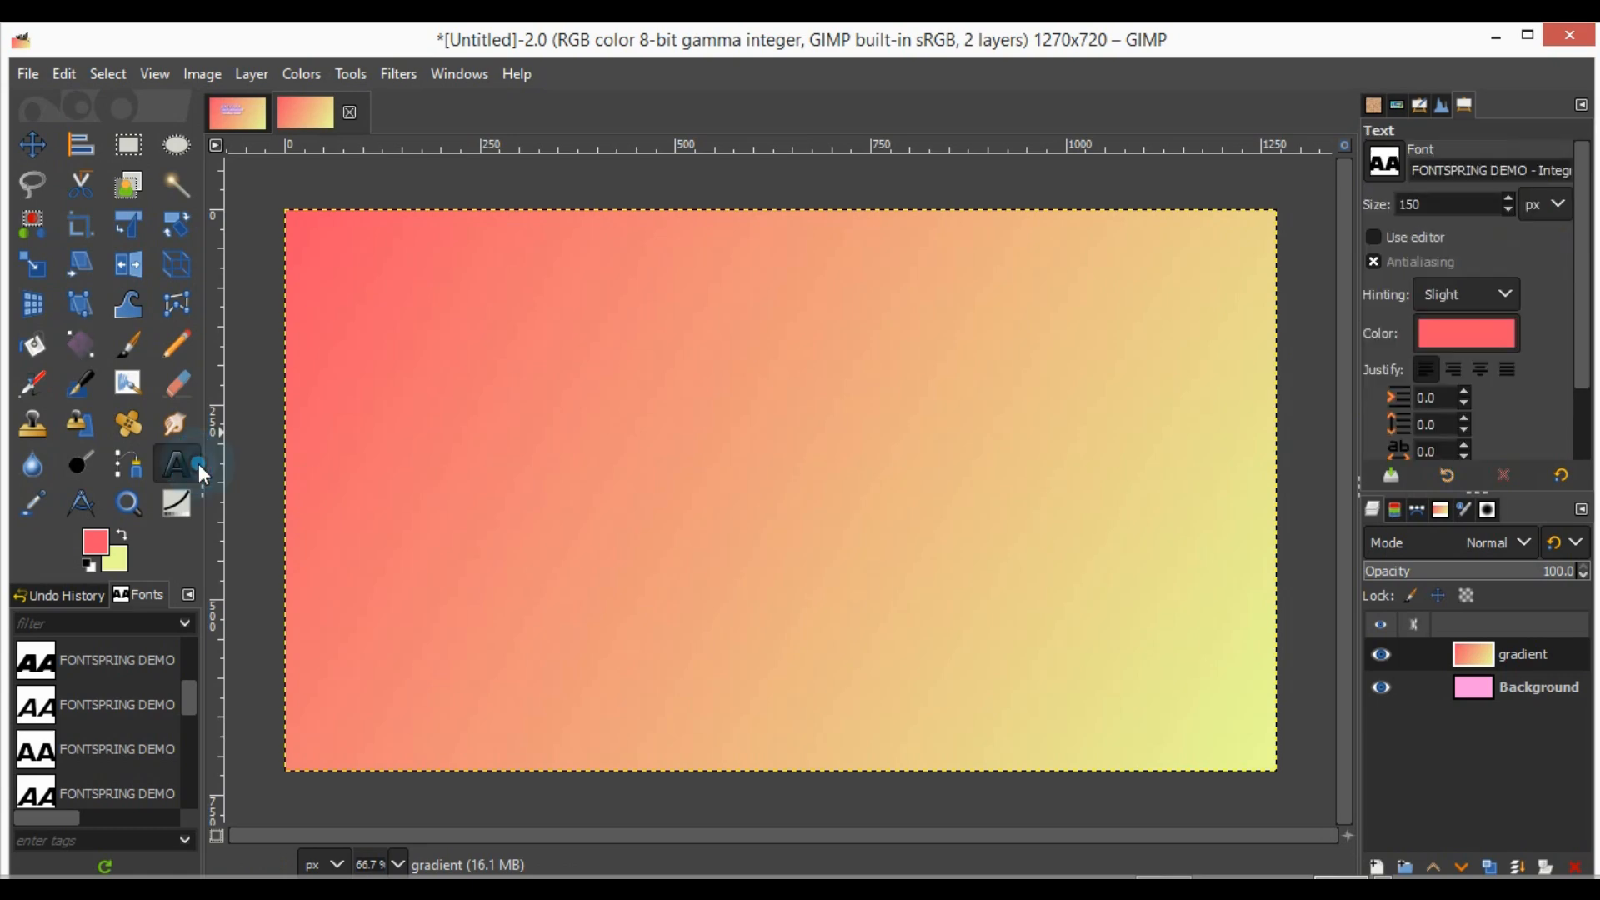
{"action": "left_click", "coordinate": [423, 425]}
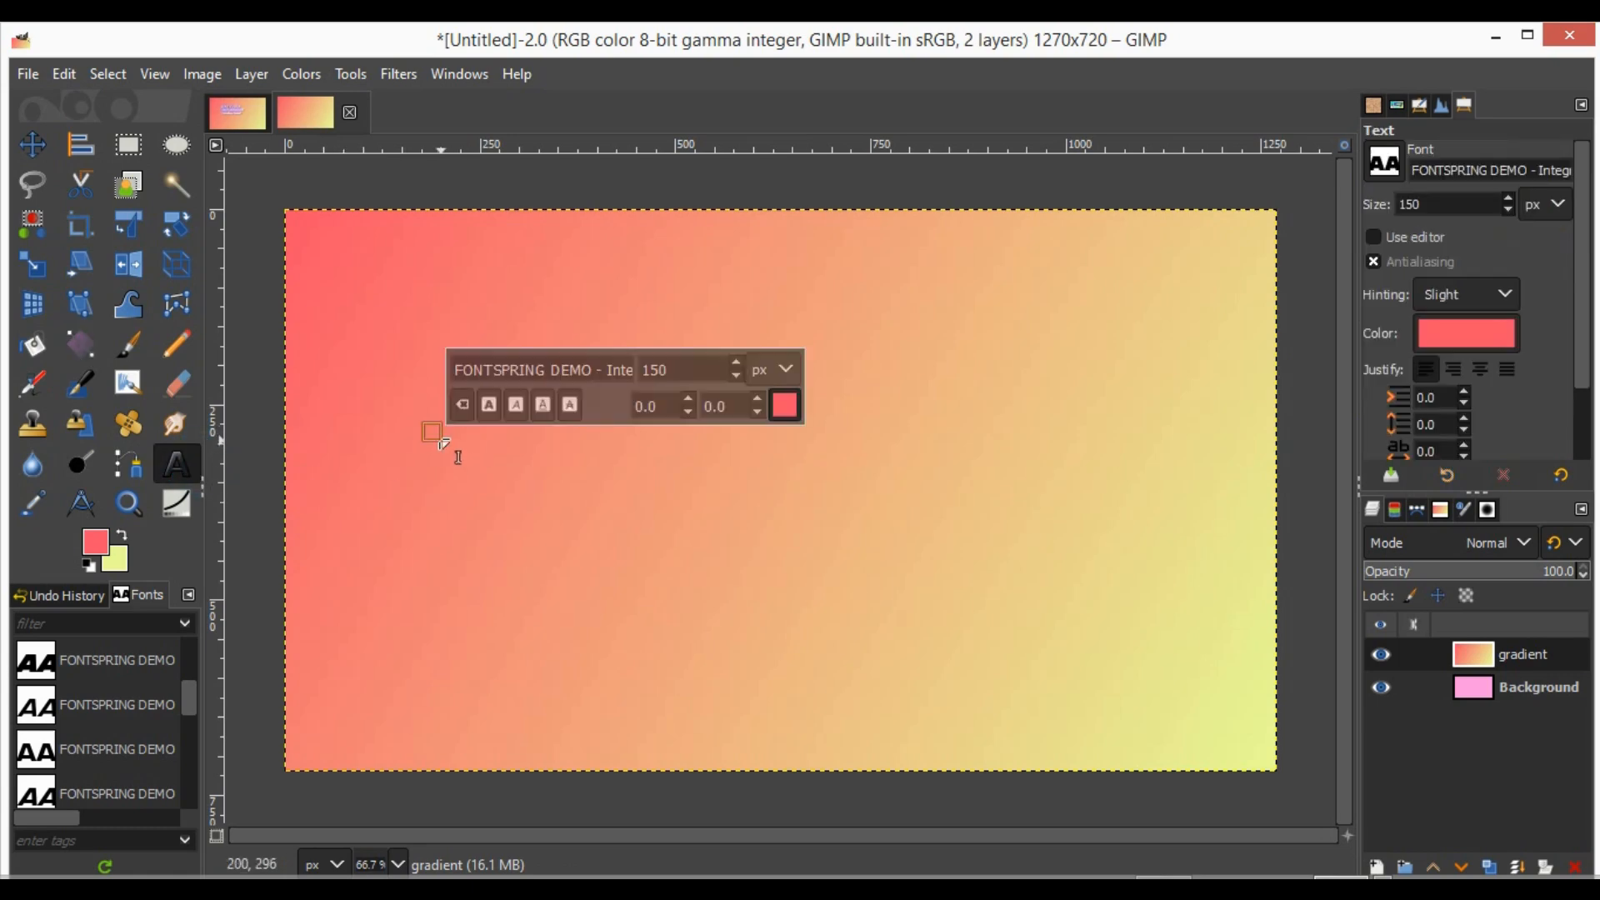
{"action": "double_click", "coordinate": [678, 368]}
{"action": "left_click_drag", "start_coordinate": [1422, 192], "coordinate": [1421, 202]}
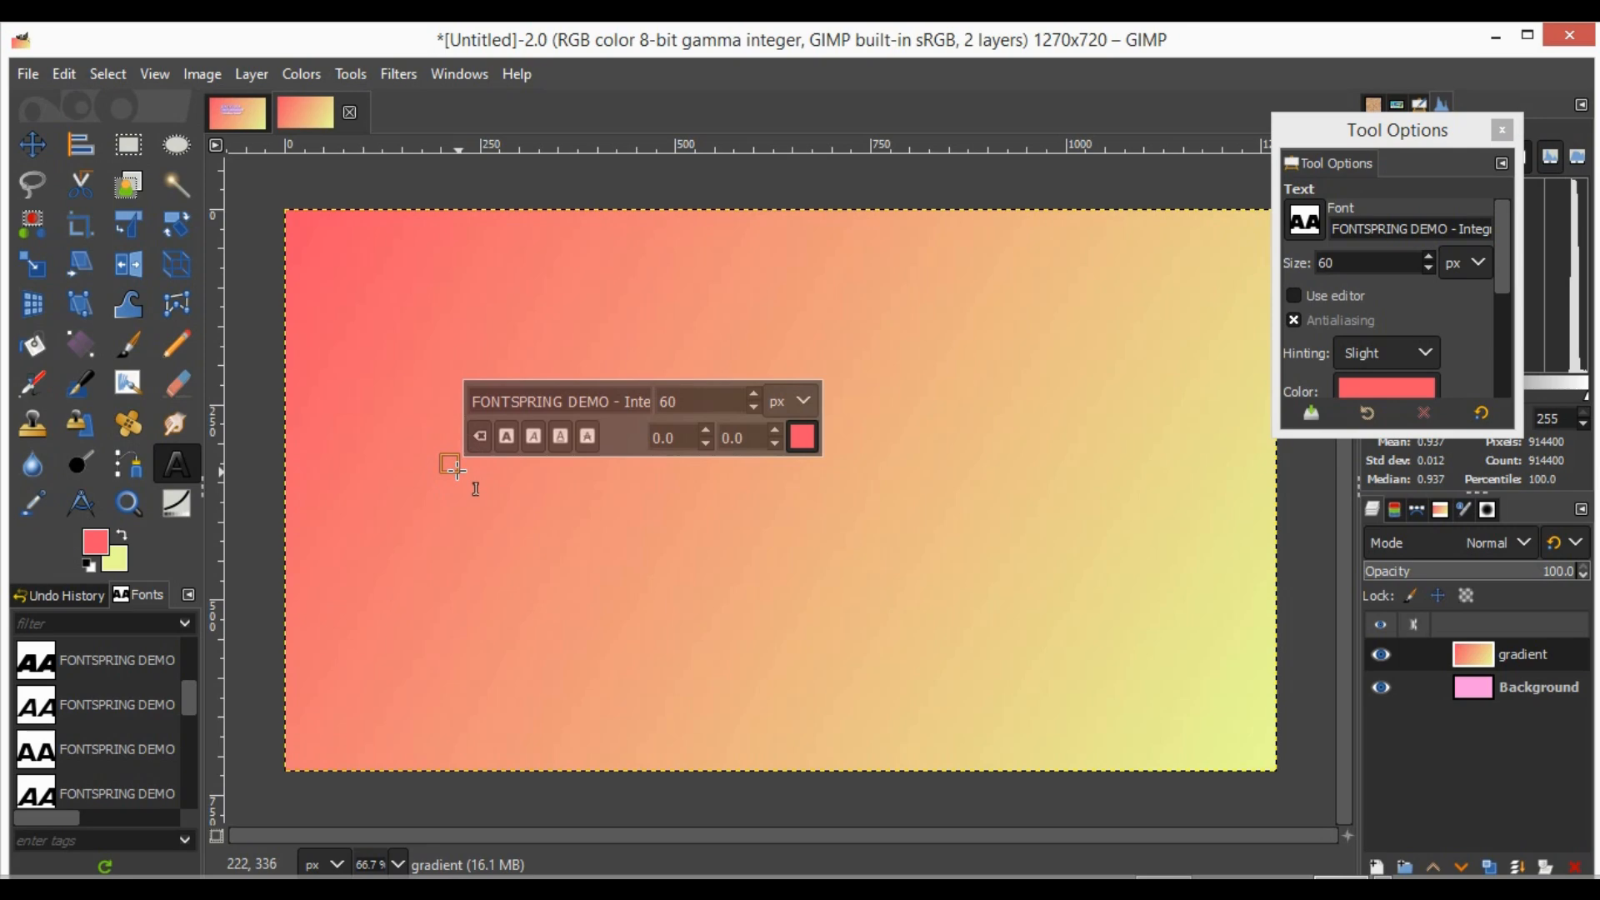
{"action": "type", "text": "h"}
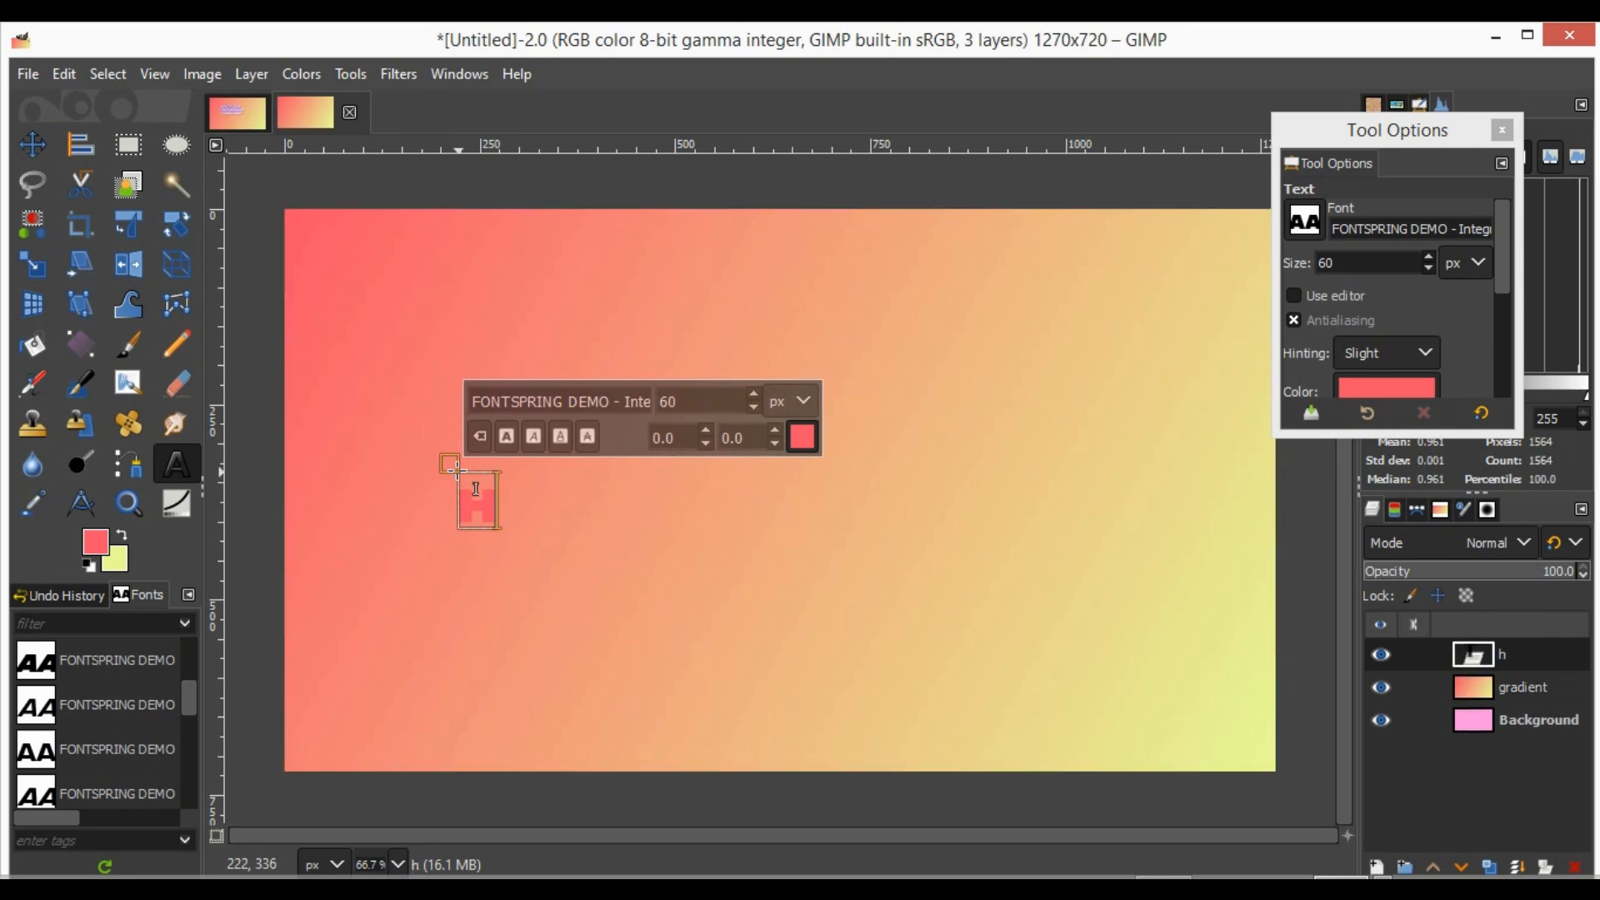
{"action": "type", "text": "ow to"}
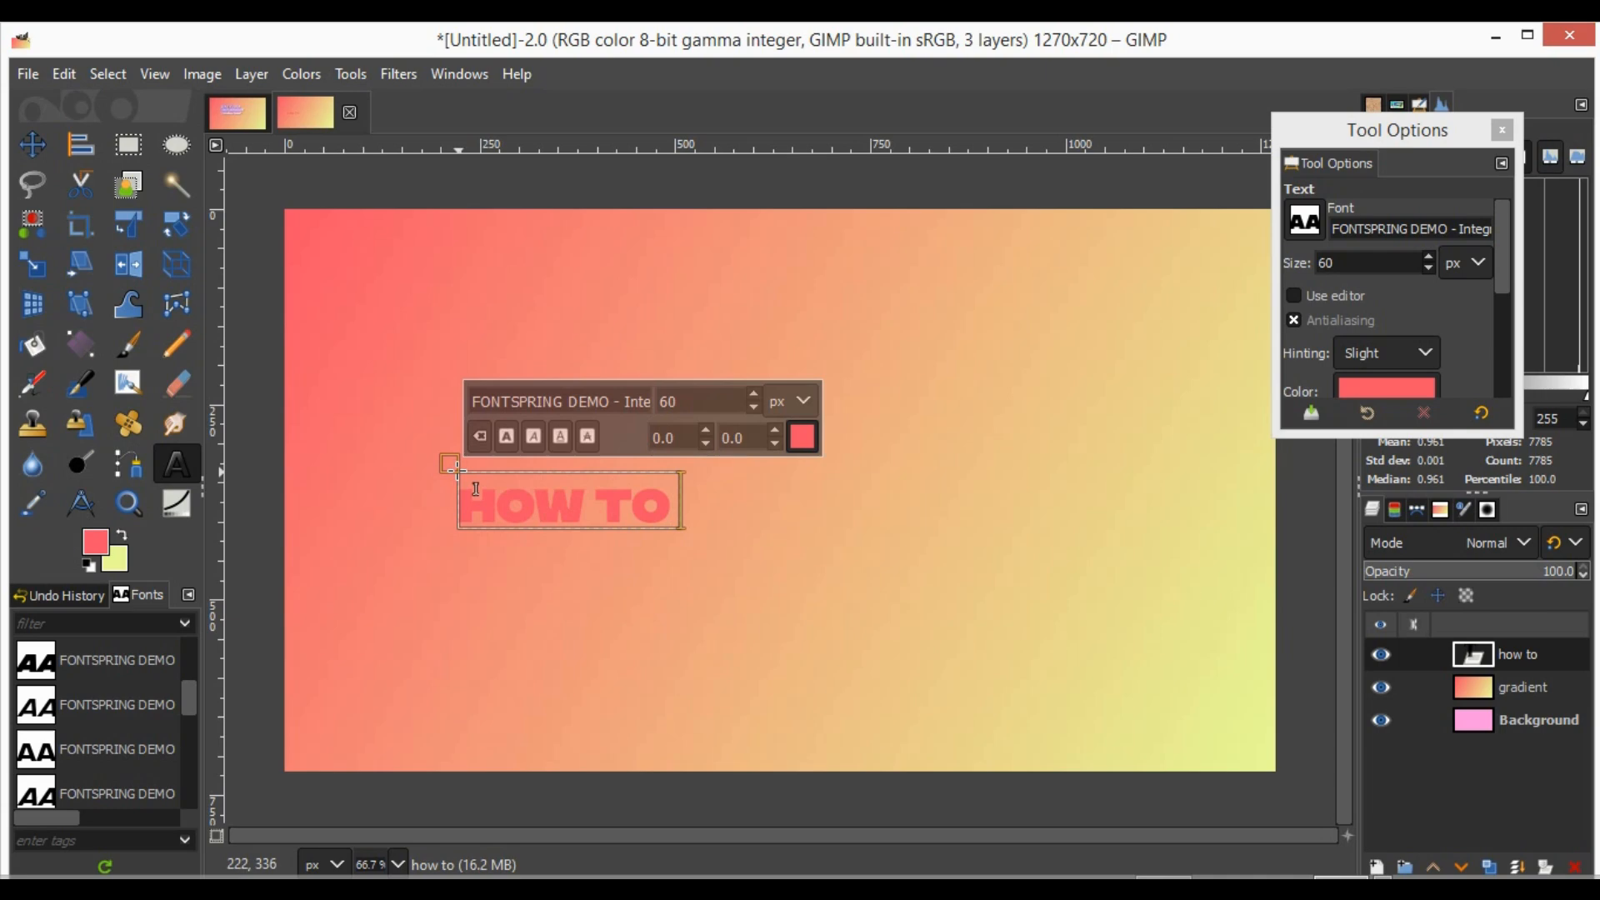
{"action": "type", "text": " use"}
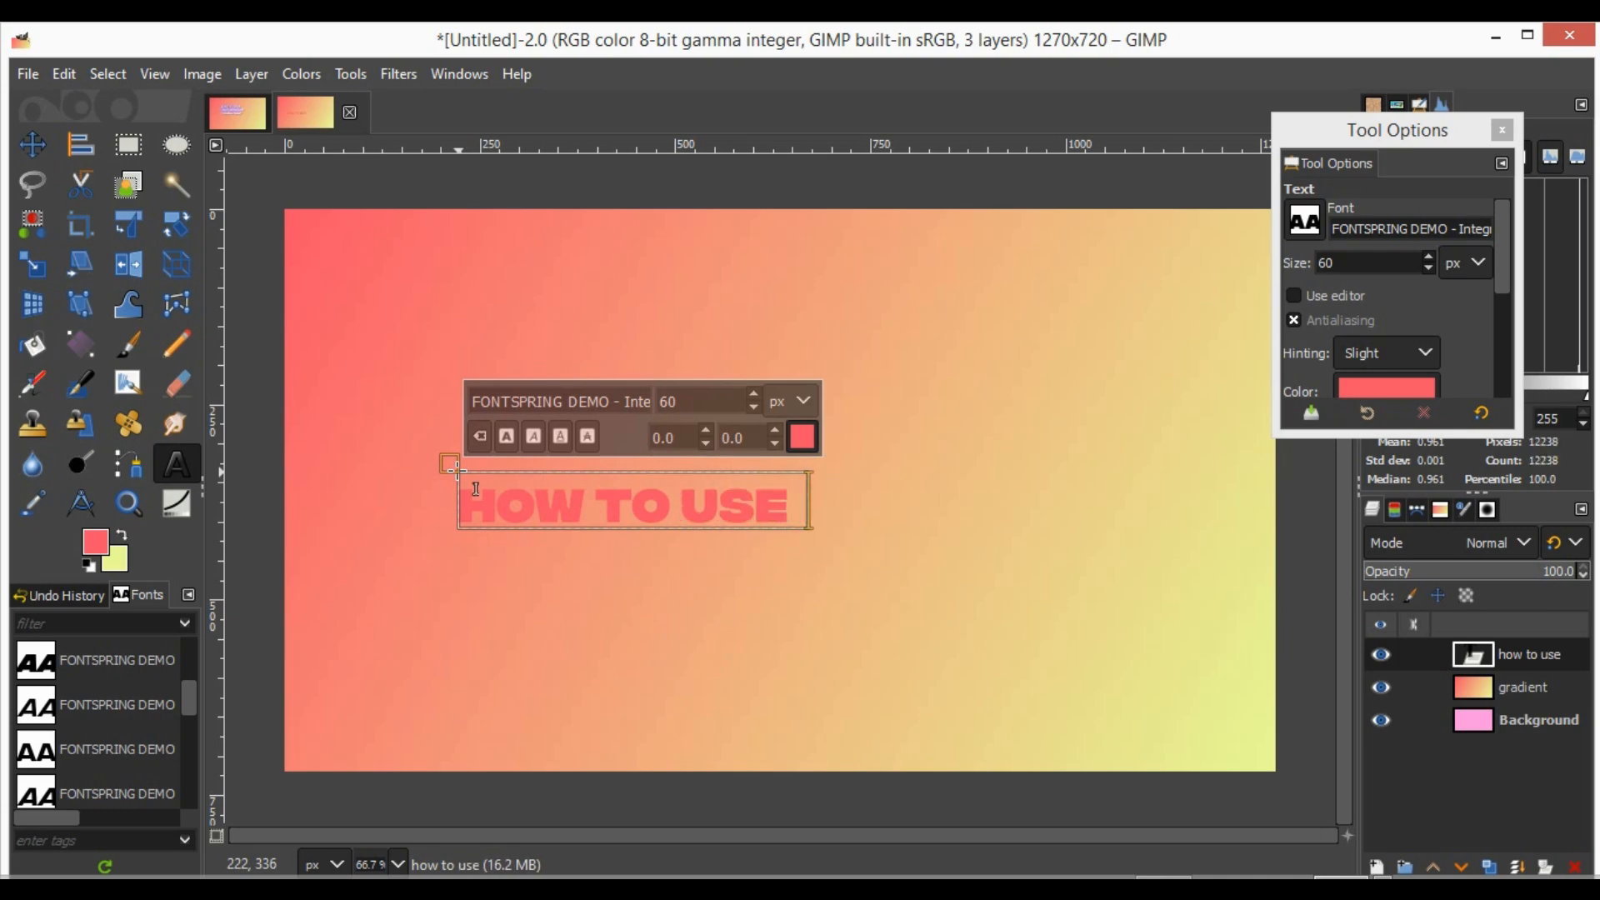
{"action": "type", "text": "  the"}
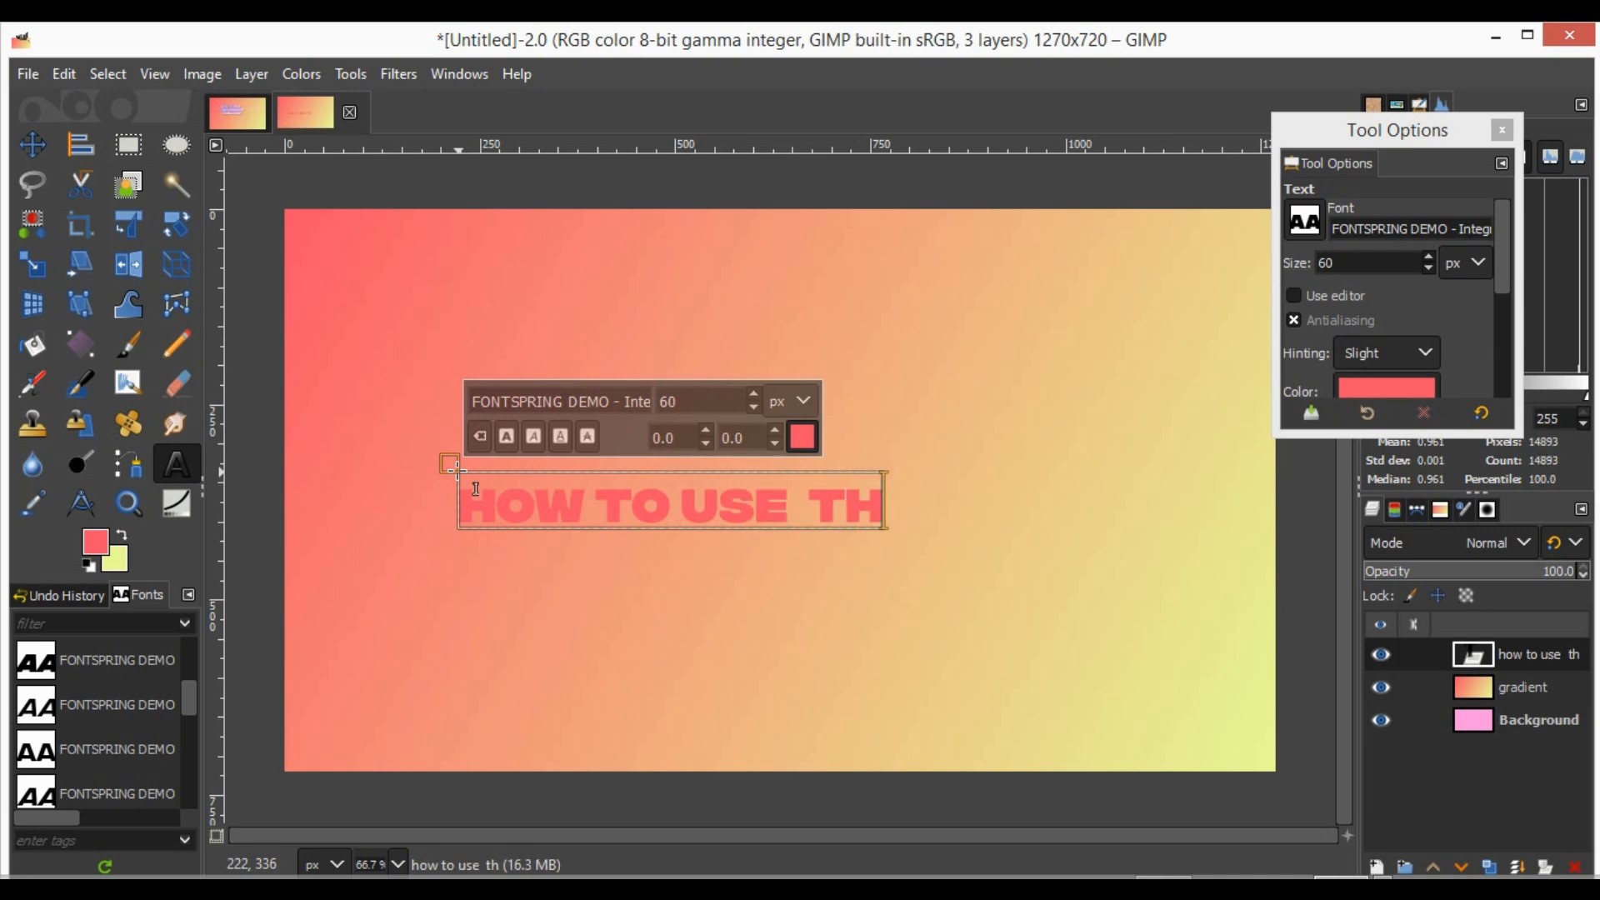
{"action": "key", "text": "Return"}
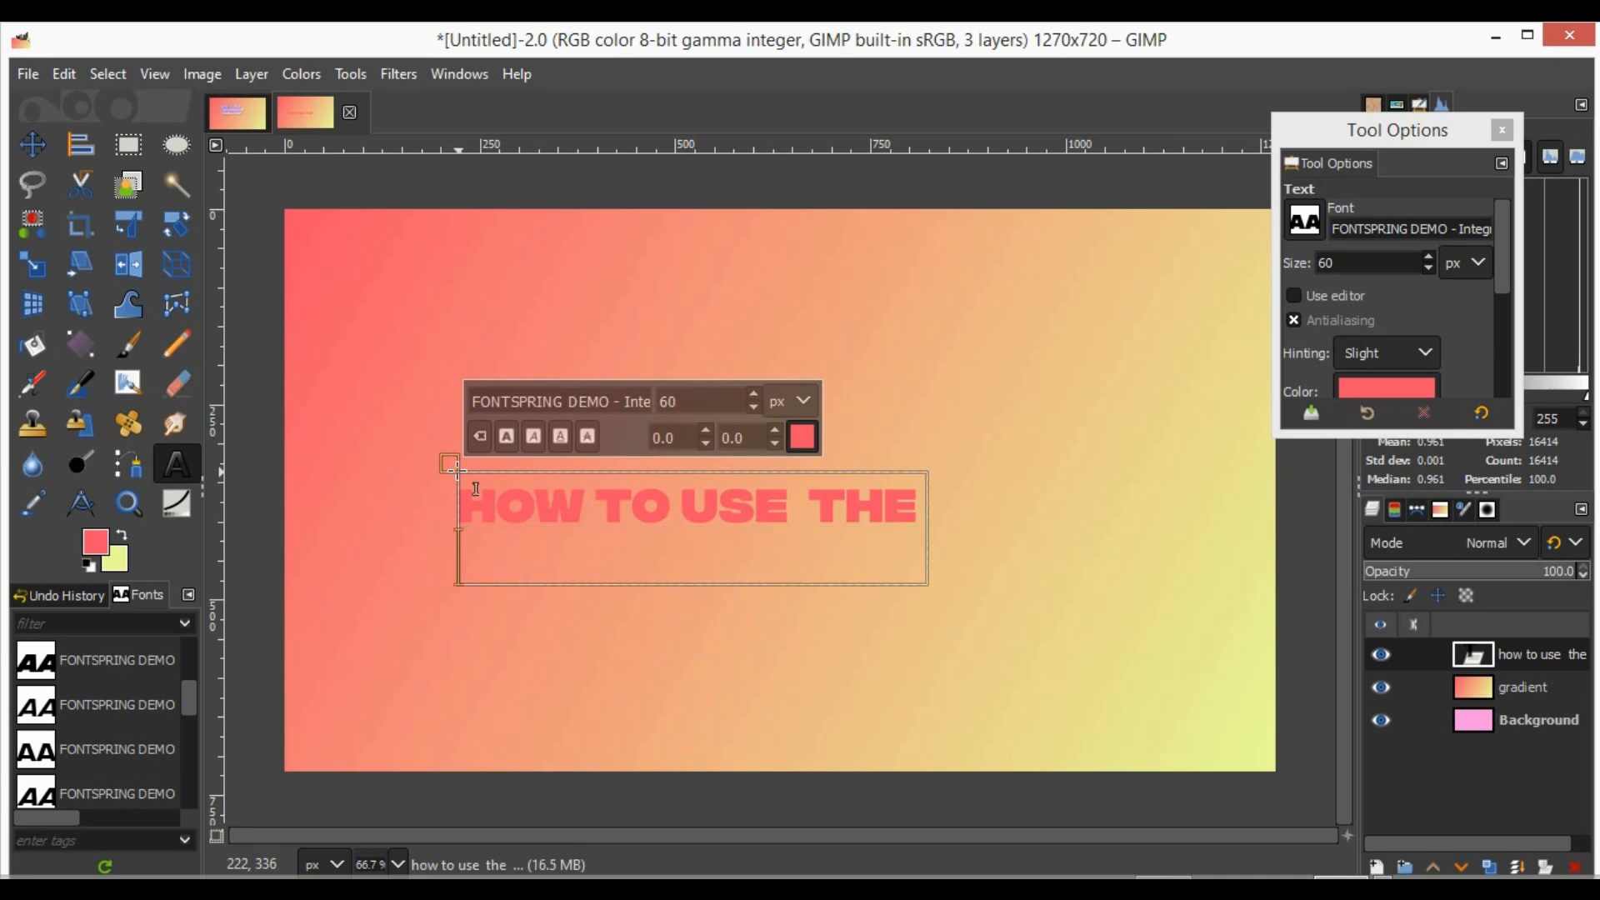
{"action": "type", "text": "gradi"}
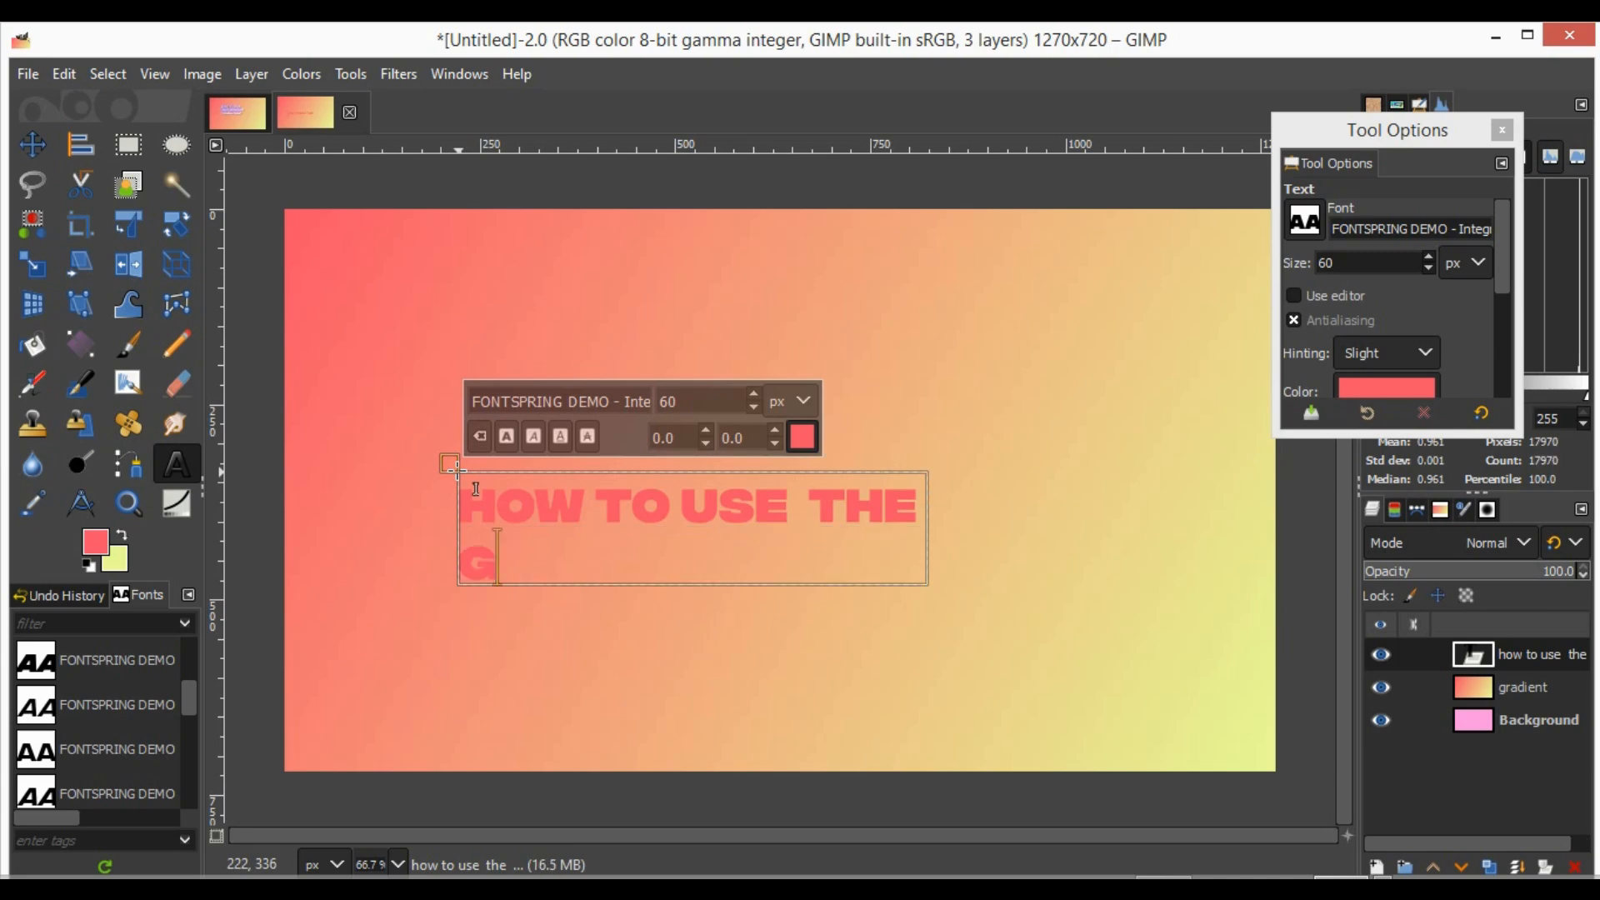
{"action": "type", "text": "ent t"}
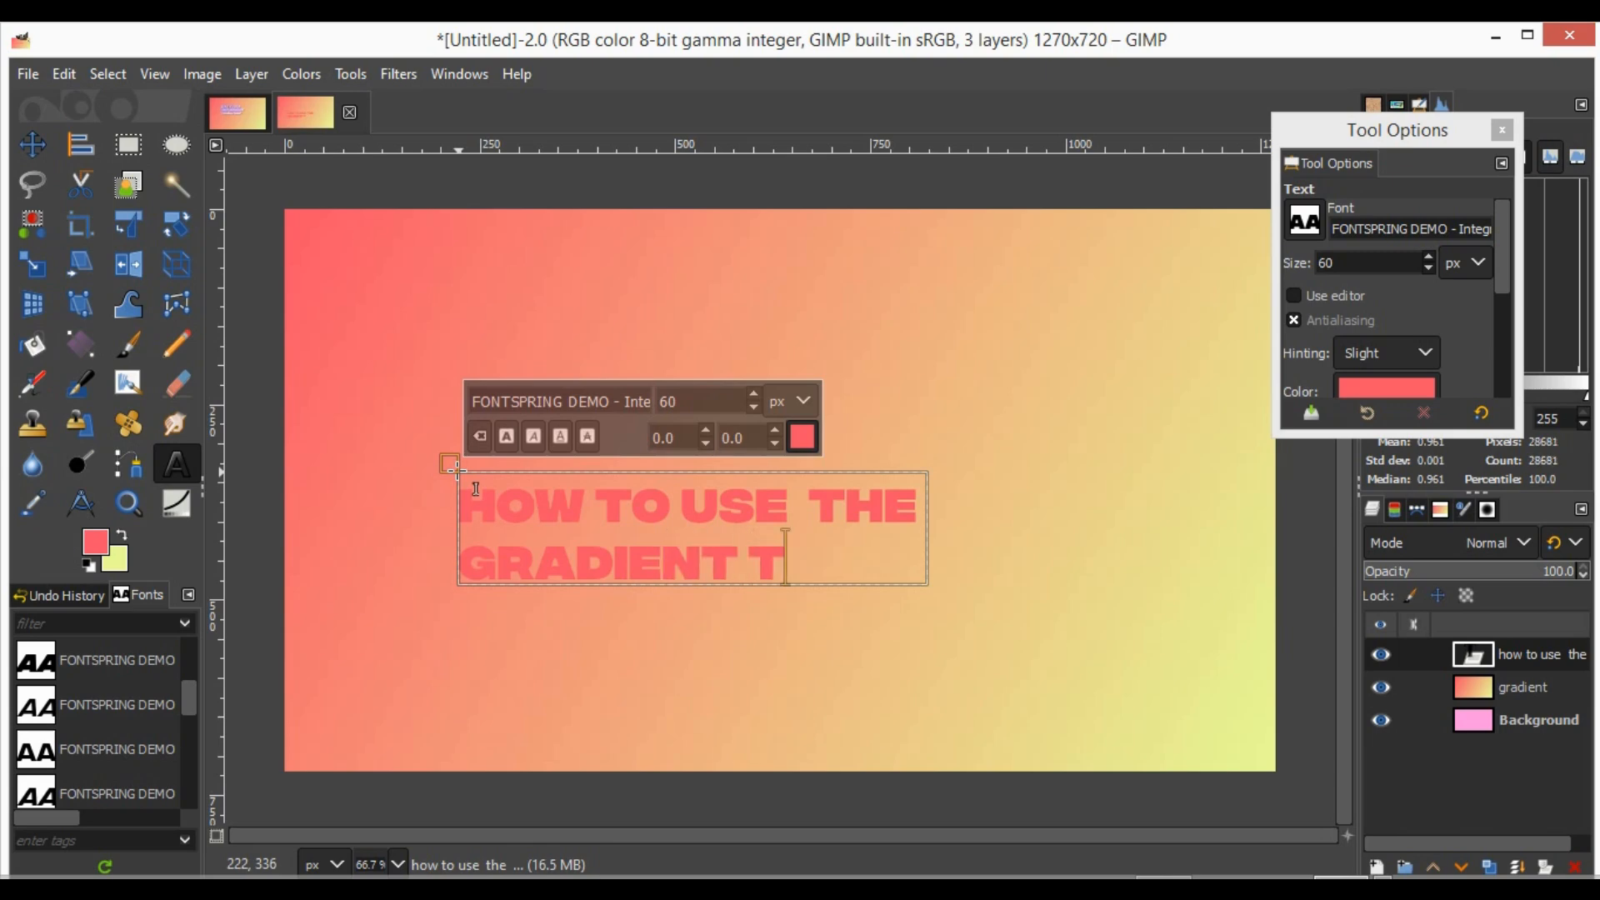
{"action": "type", "text": "ool"}
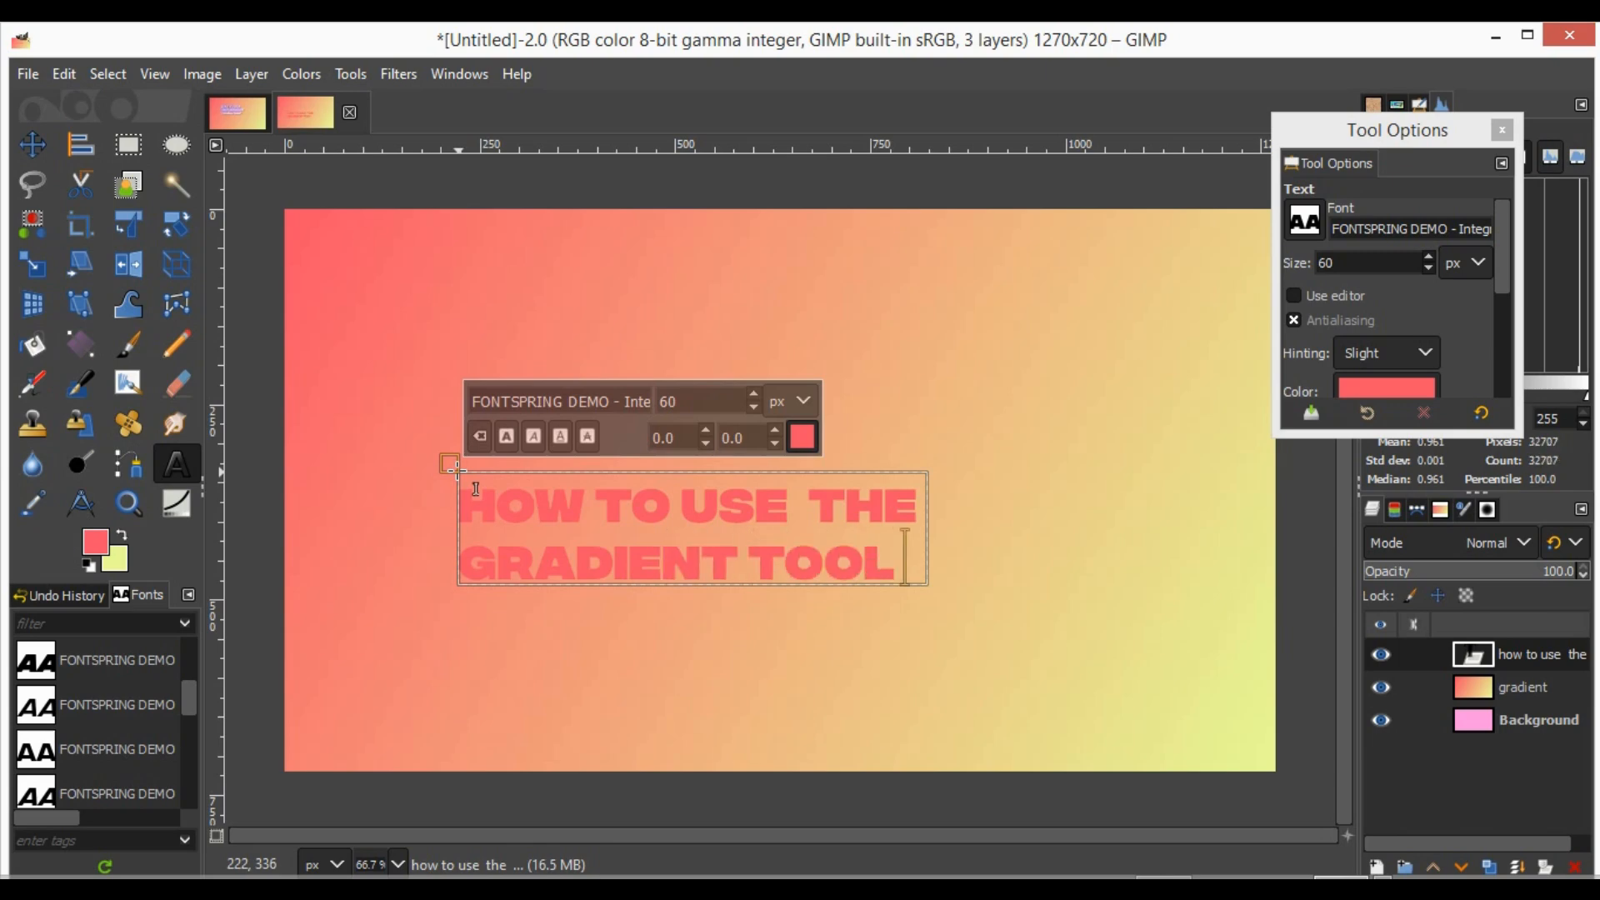
{"action": "type", "text": " in gimp"}
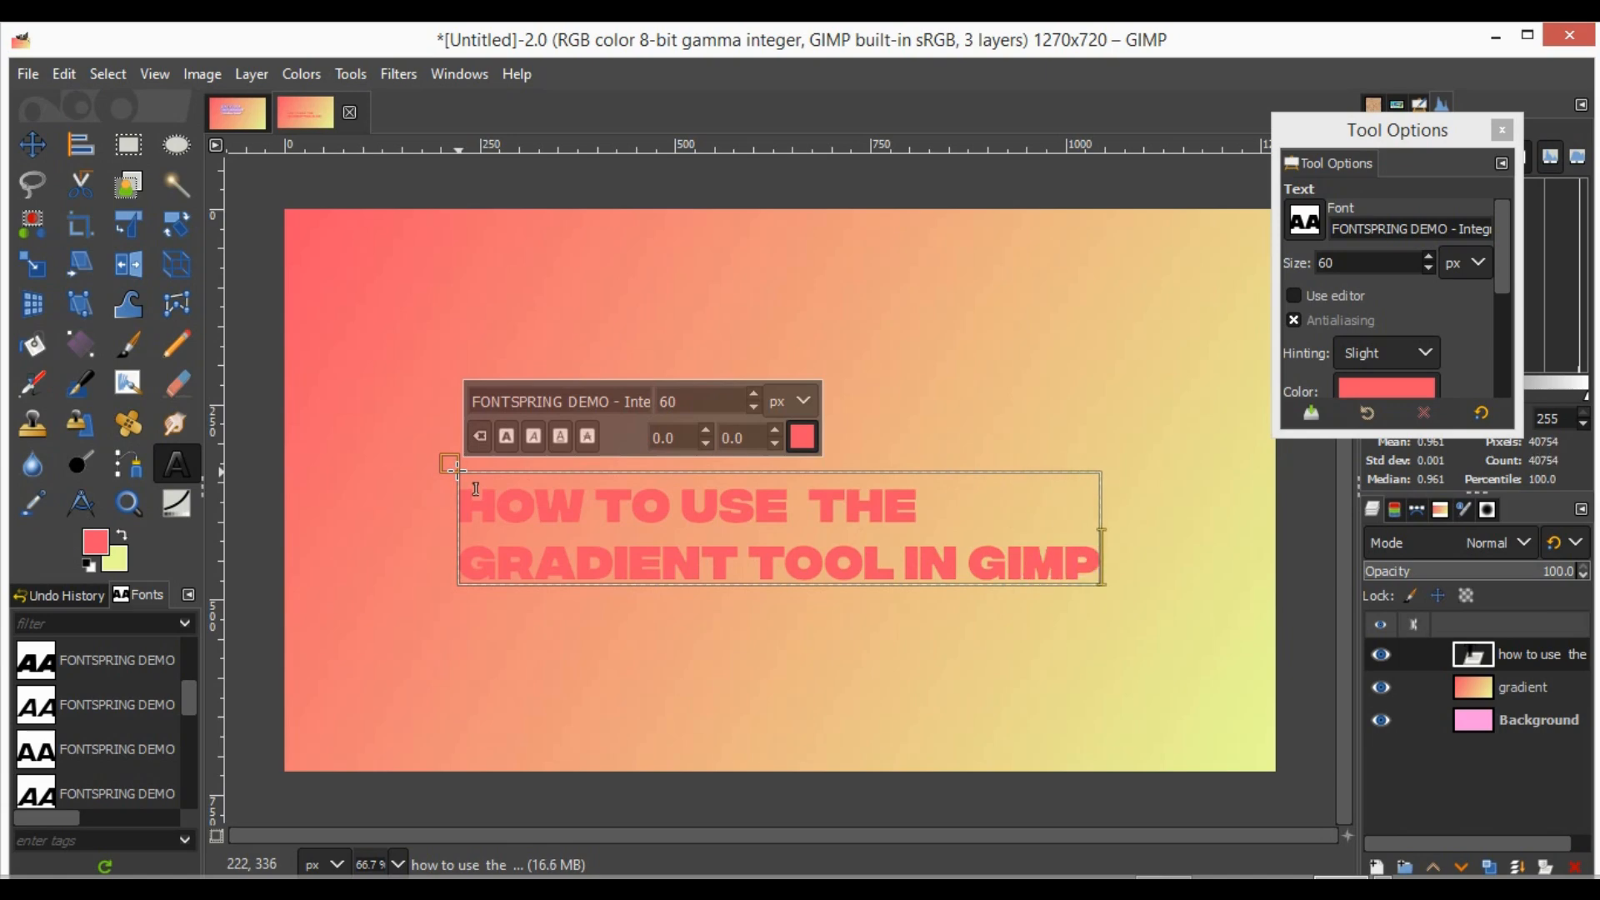
{"action": "left_click_drag", "start_coordinate": [1101, 583], "coordinate": [867, 642]}
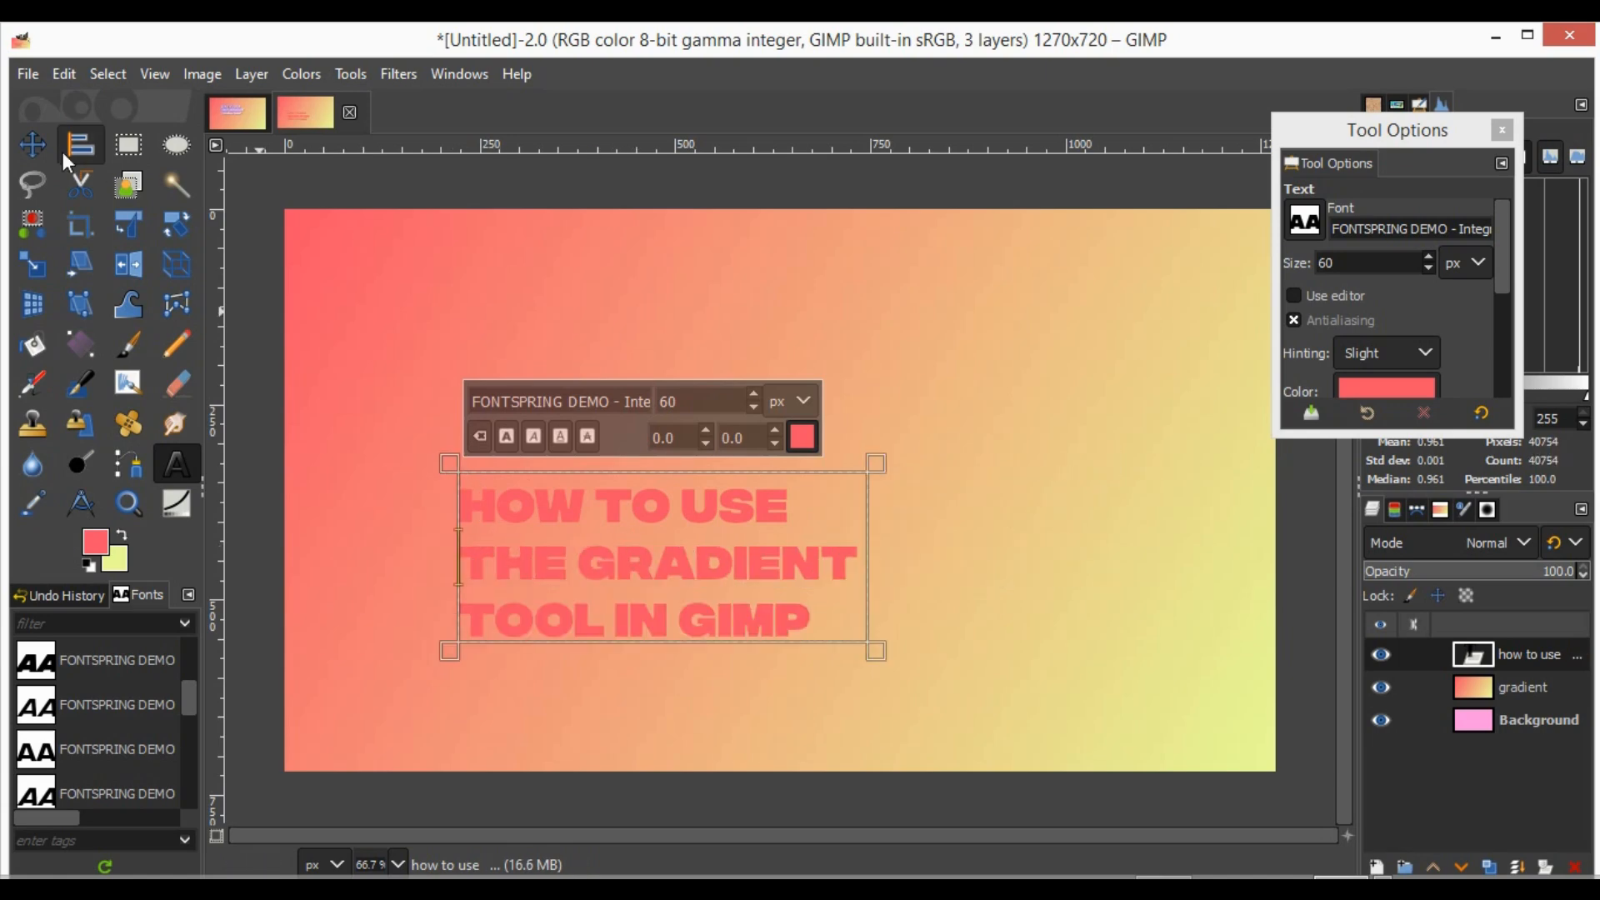
- Move the text up to the upper middle of the canvas and set the background color to f55169
{"action": "left_click", "coordinate": [32, 144]}
{"action": "left_click_drag", "start_coordinate": [651, 567], "coordinate": [670, 430]}
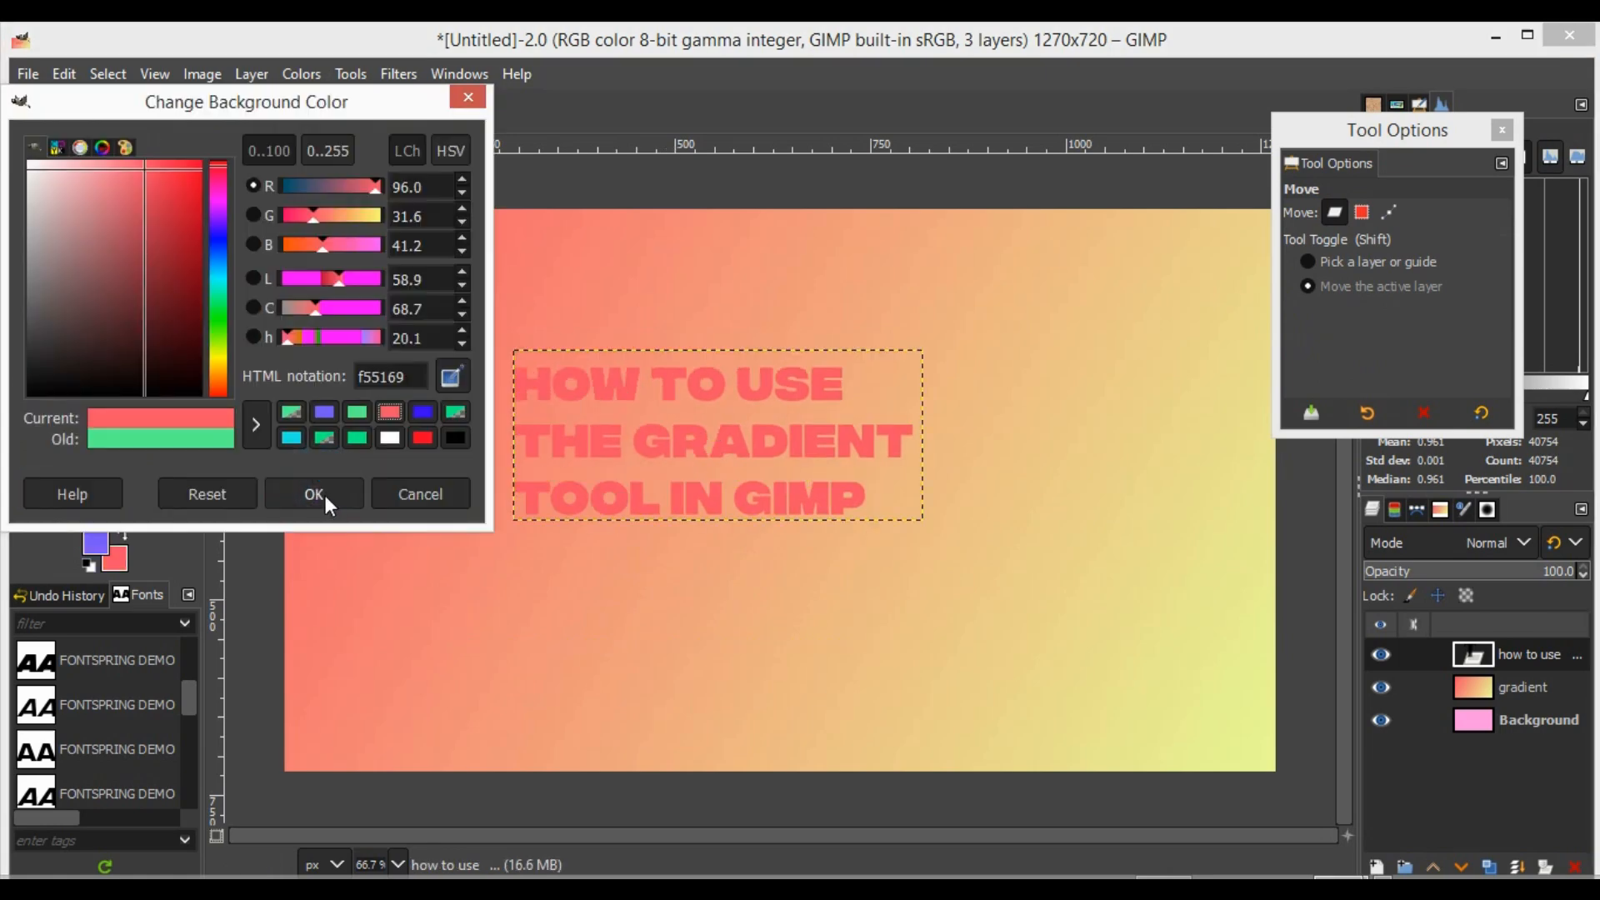
{"action": "left_click", "coordinate": [325, 493]}
{"action": "left_click_drag", "start_coordinate": [600, 430], "coordinate": [623, 427]}
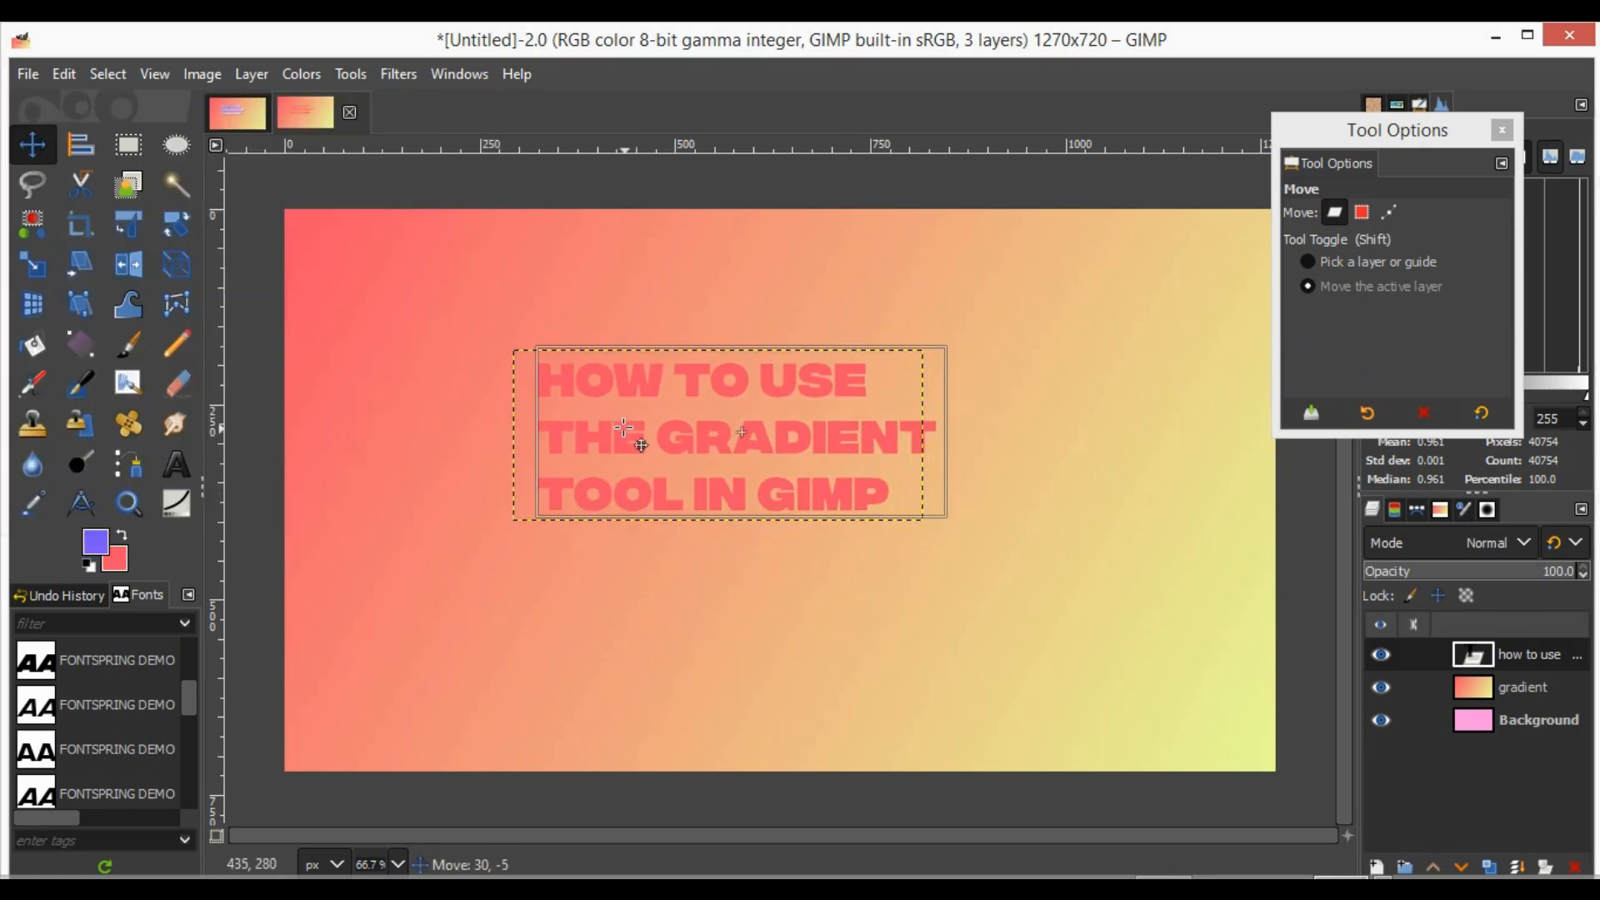
{"action": "left_click", "coordinate": [1501, 130]}
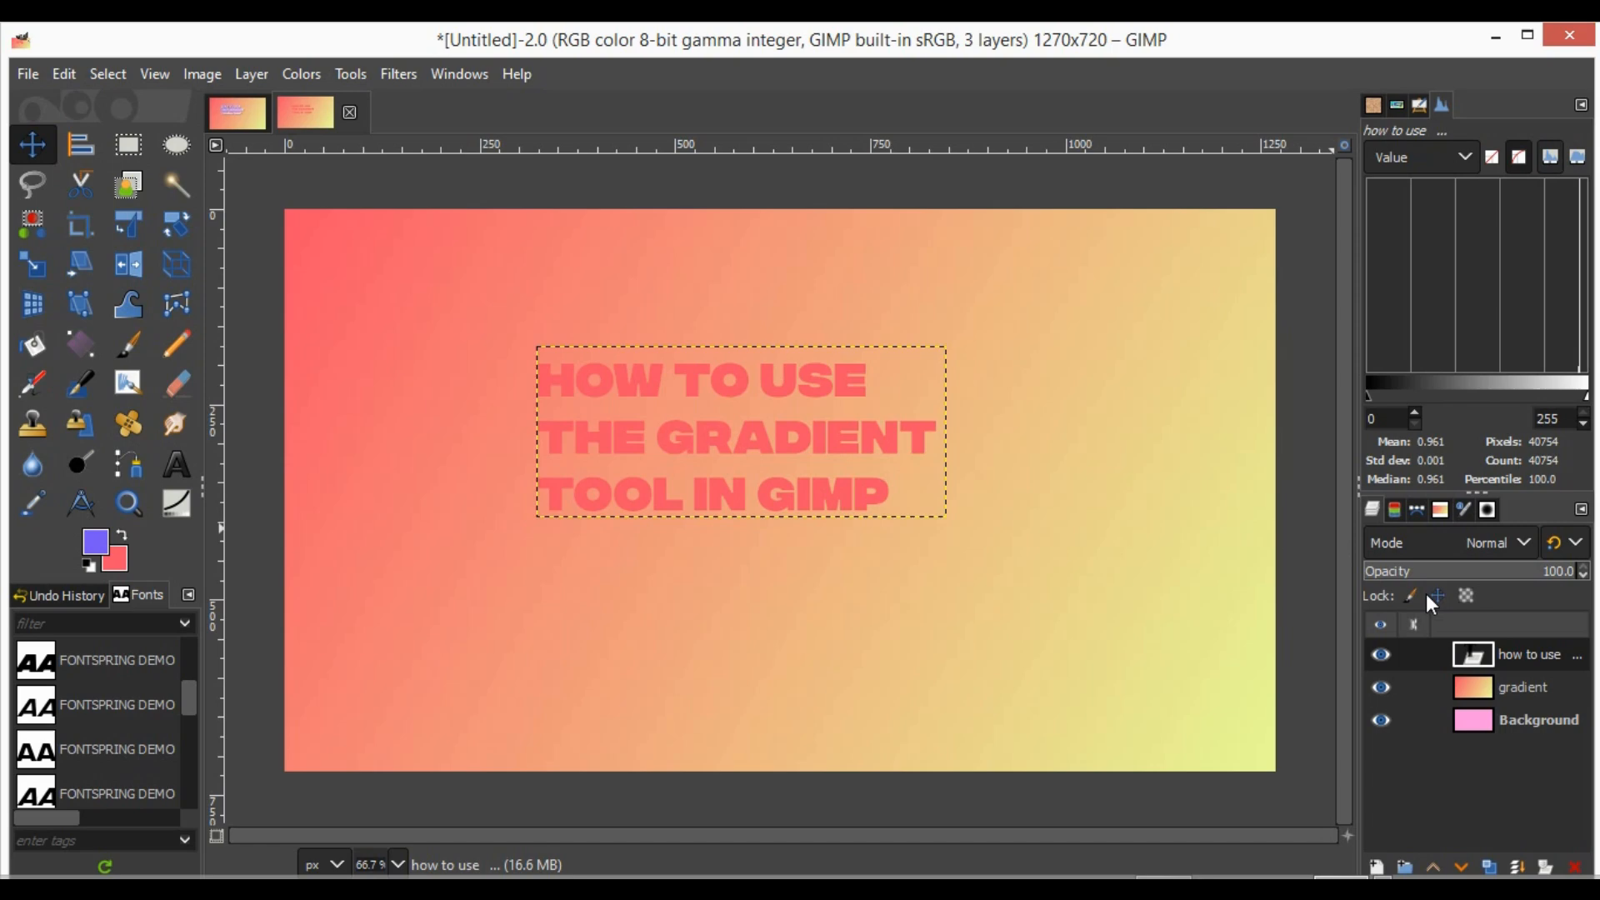
- Select the lettering by its alpha, fill it with a diagonal linear purple-to-red gradient, and clear the selection
{"action": "right_click", "coordinate": [1510, 654]}
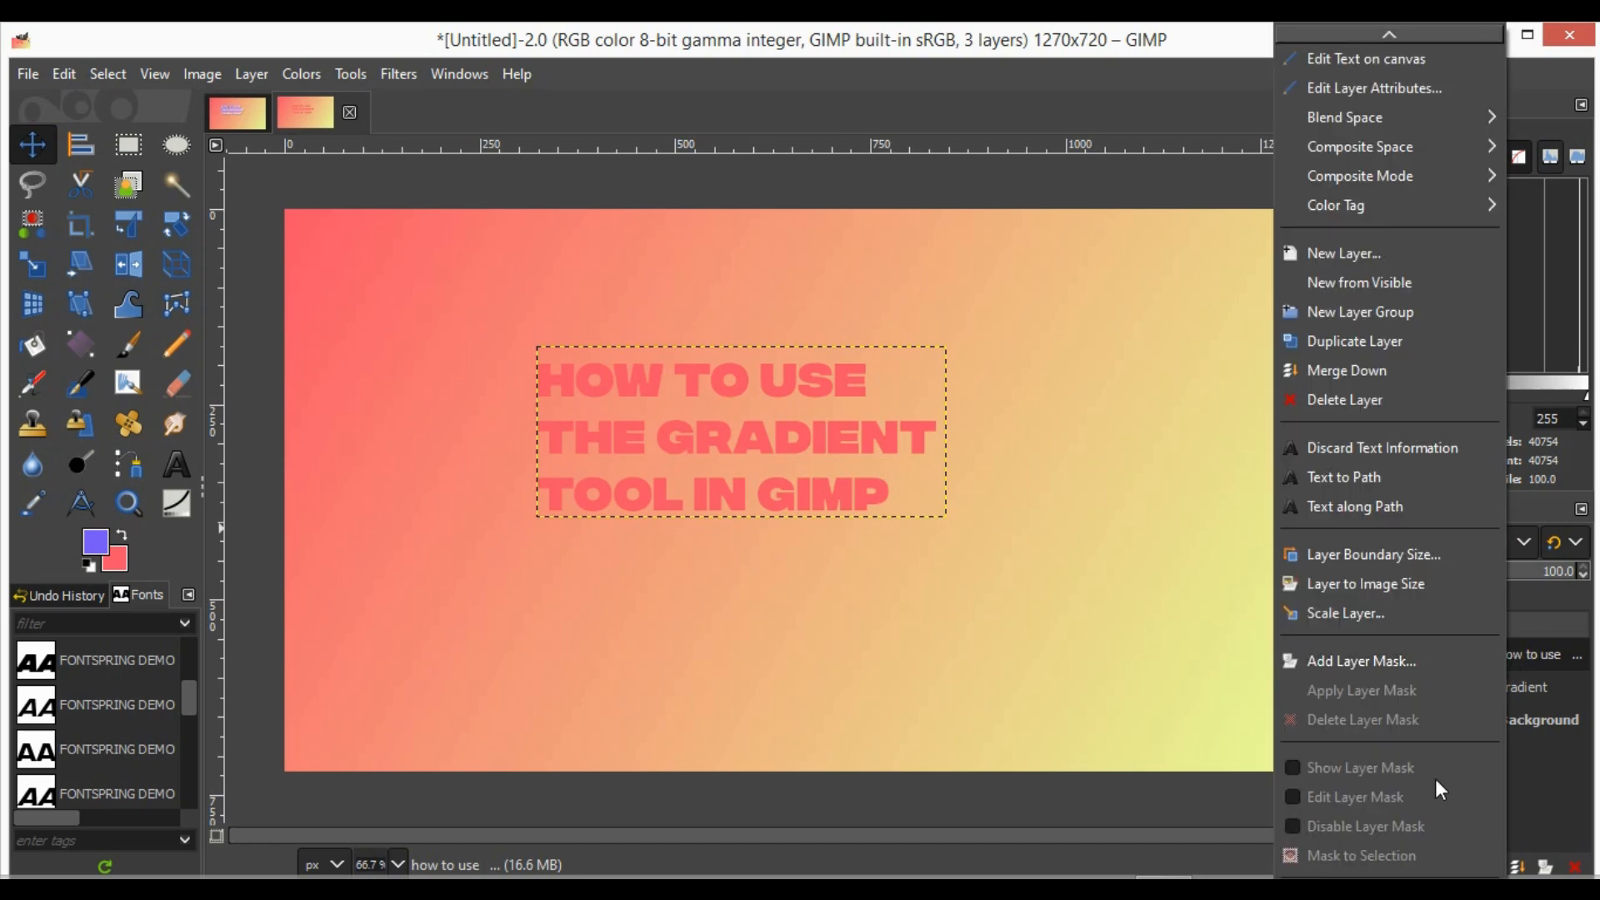
{"action": "scroll", "coordinate": [1435, 778], "scroll_direction": "down", "scroll_amount": 5}
{"action": "left_click", "coordinate": [1360, 725]}
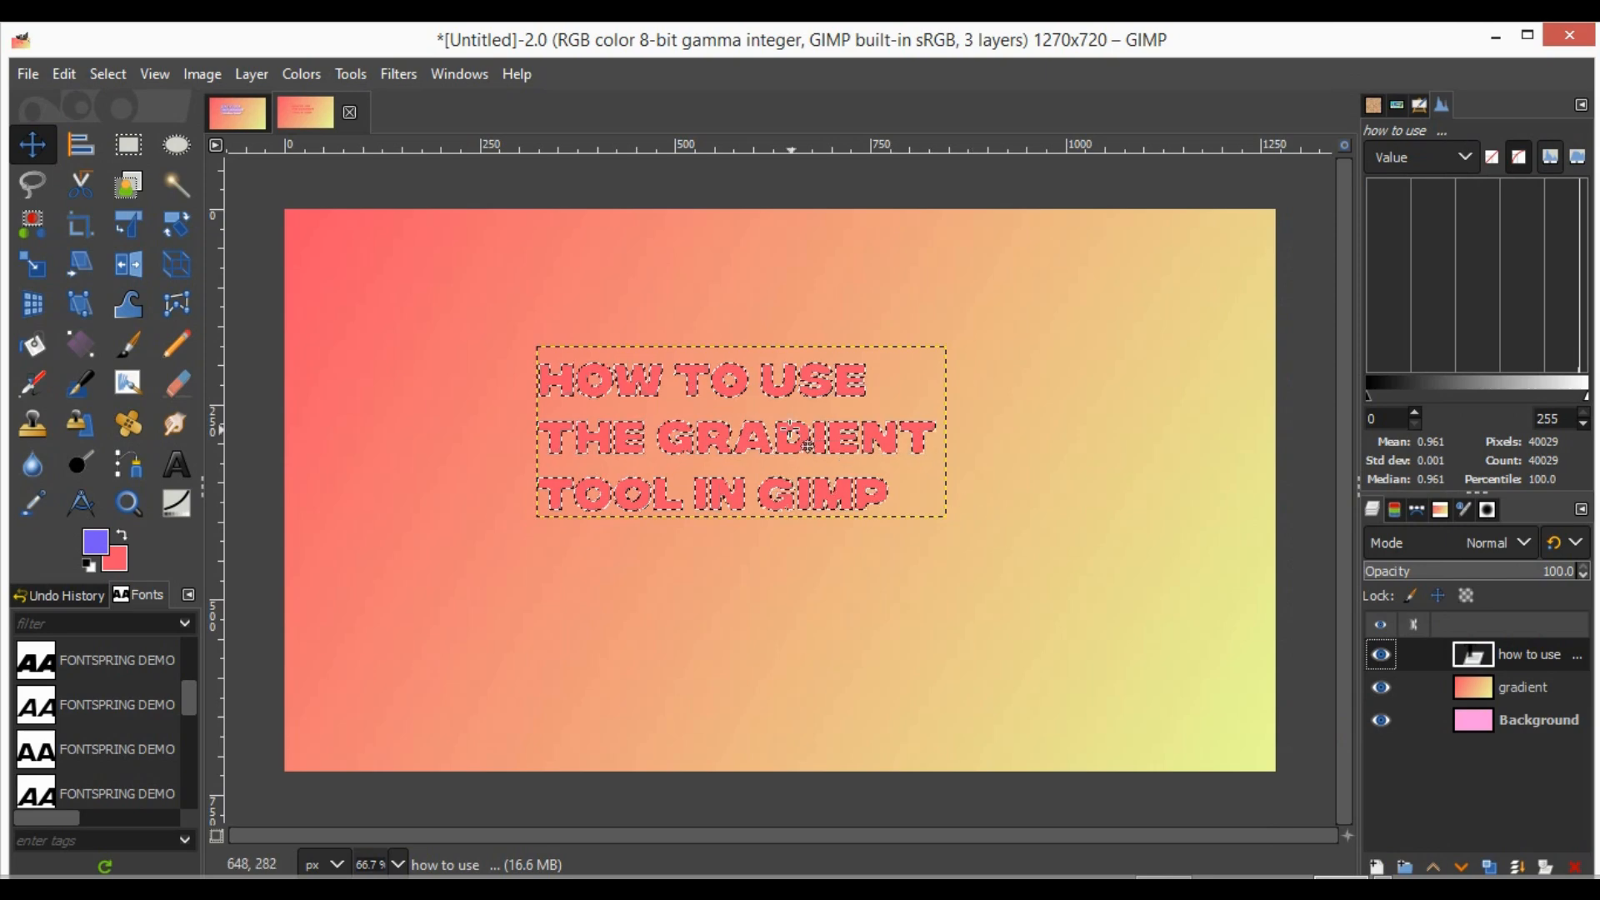
{"action": "left_click", "coordinate": [83, 341]}
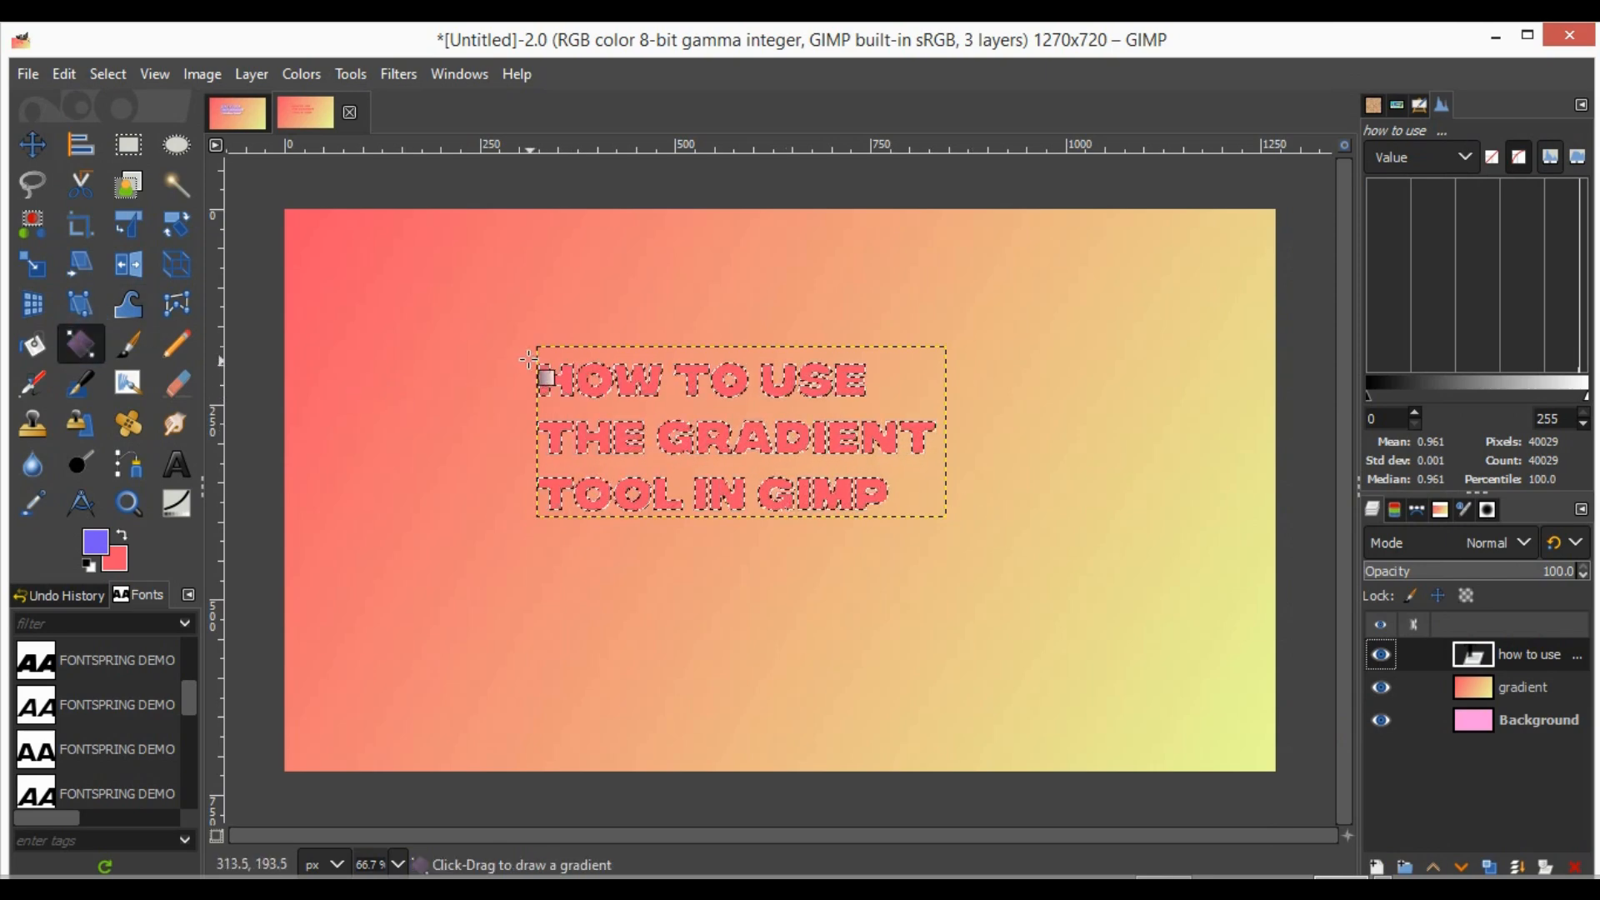
{"action": "left_click_drag", "start_coordinate": [533, 363], "coordinate": [964, 571]}
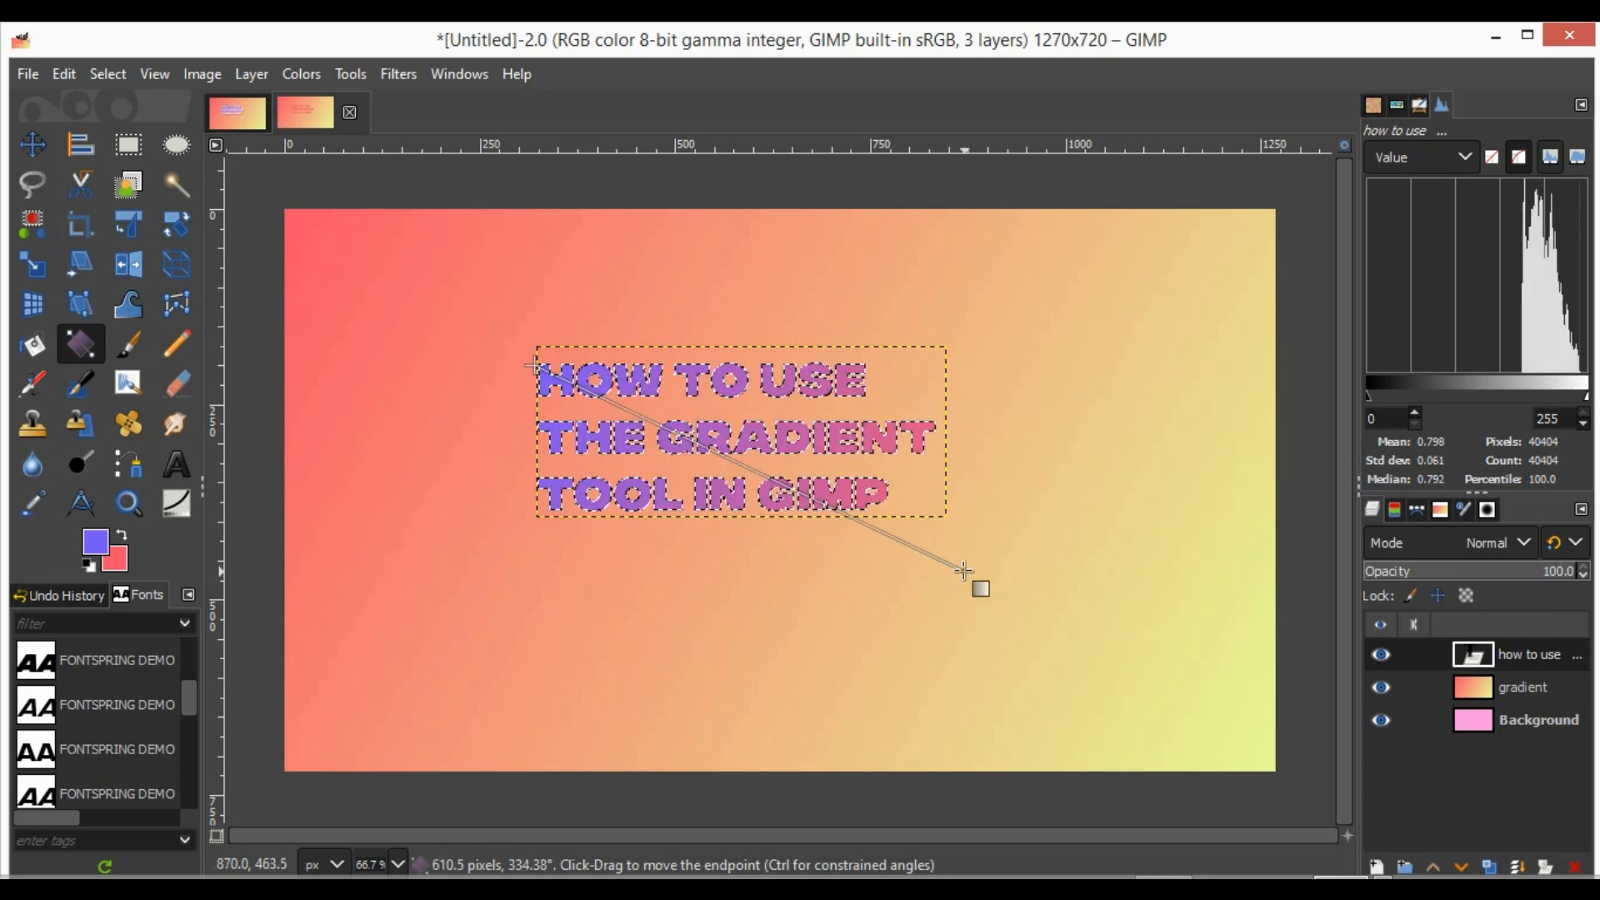
{"action": "key", "text": "Return"}
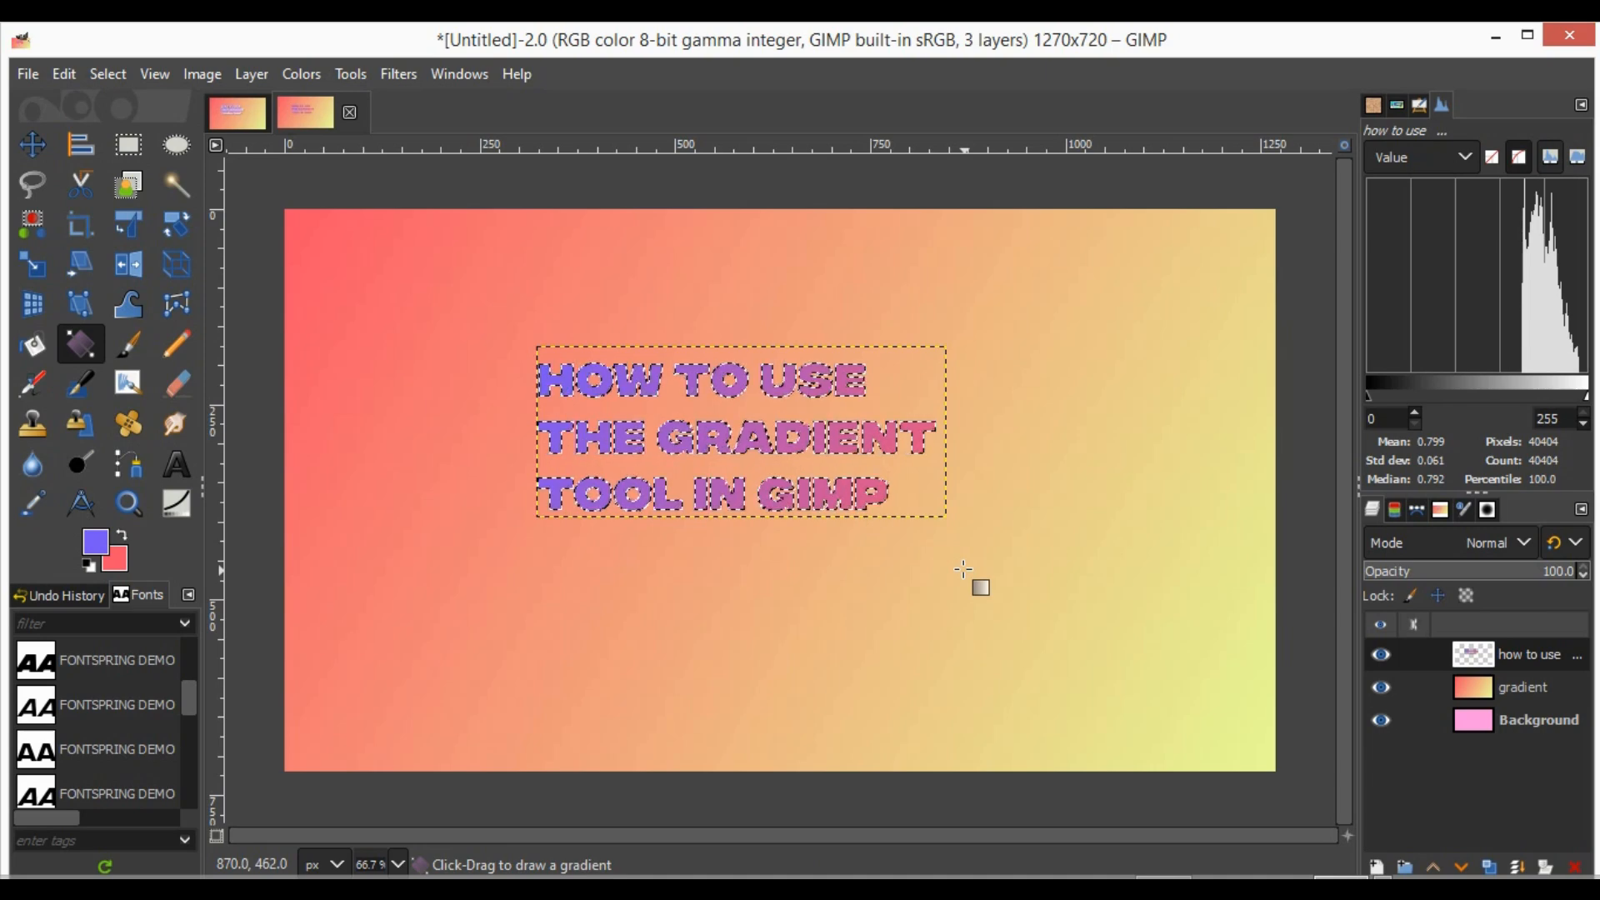
{"action": "left_click", "coordinate": [110, 72]}
{"action": "left_click", "coordinate": [133, 136]}
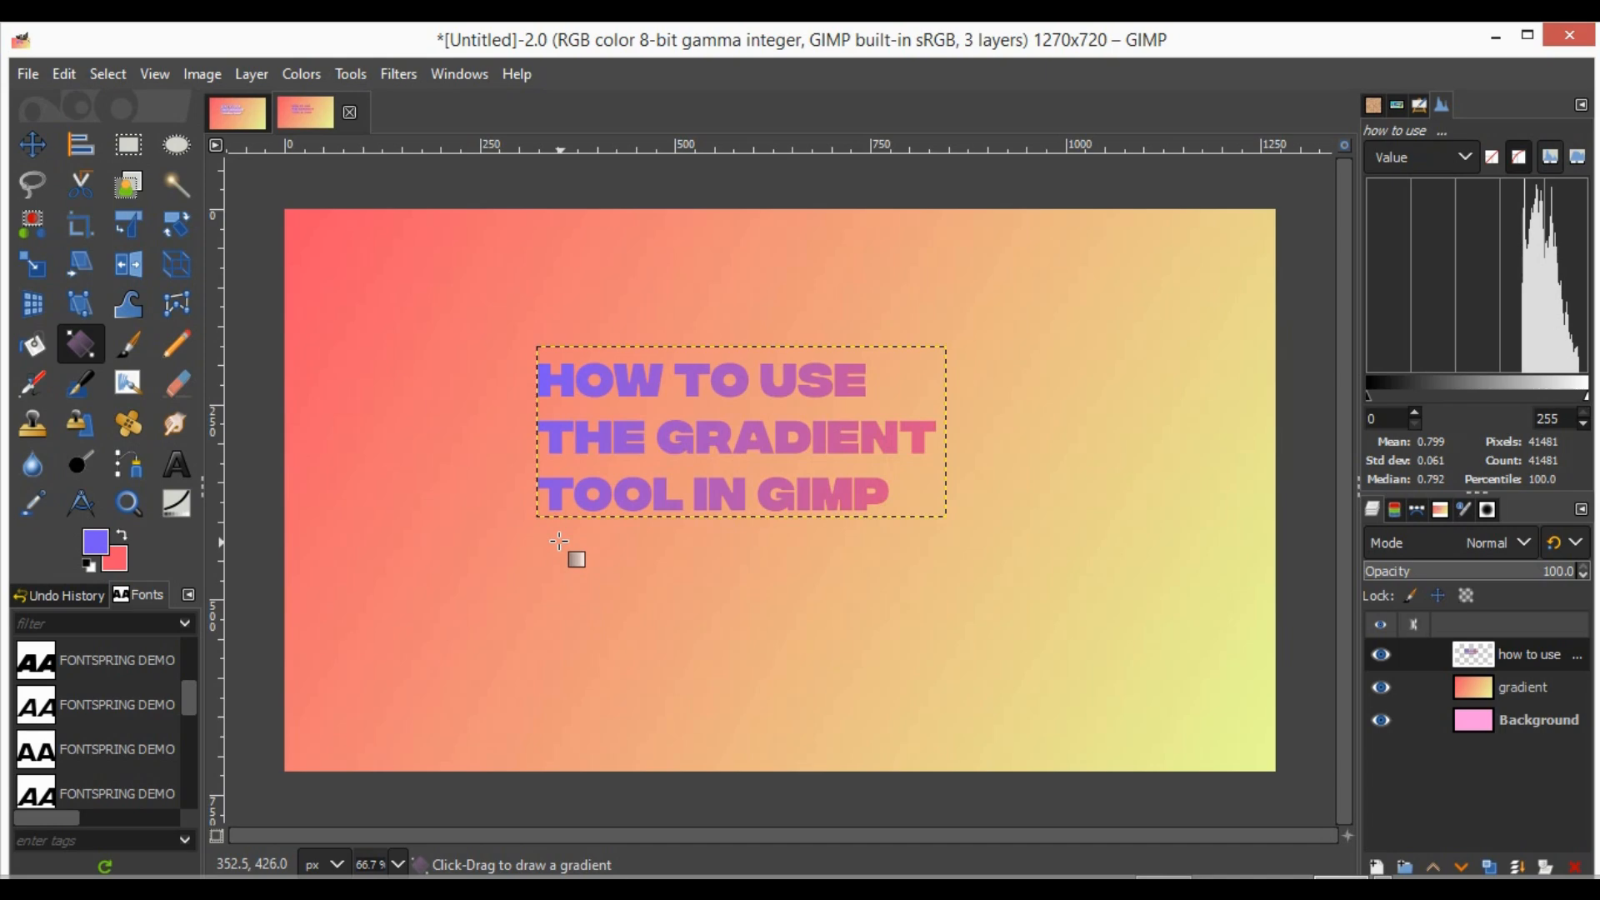
- Apply a Drop Shadow to the text layer with a blur radius of 9.15
{"action": "left_click", "coordinate": [35, 150]}
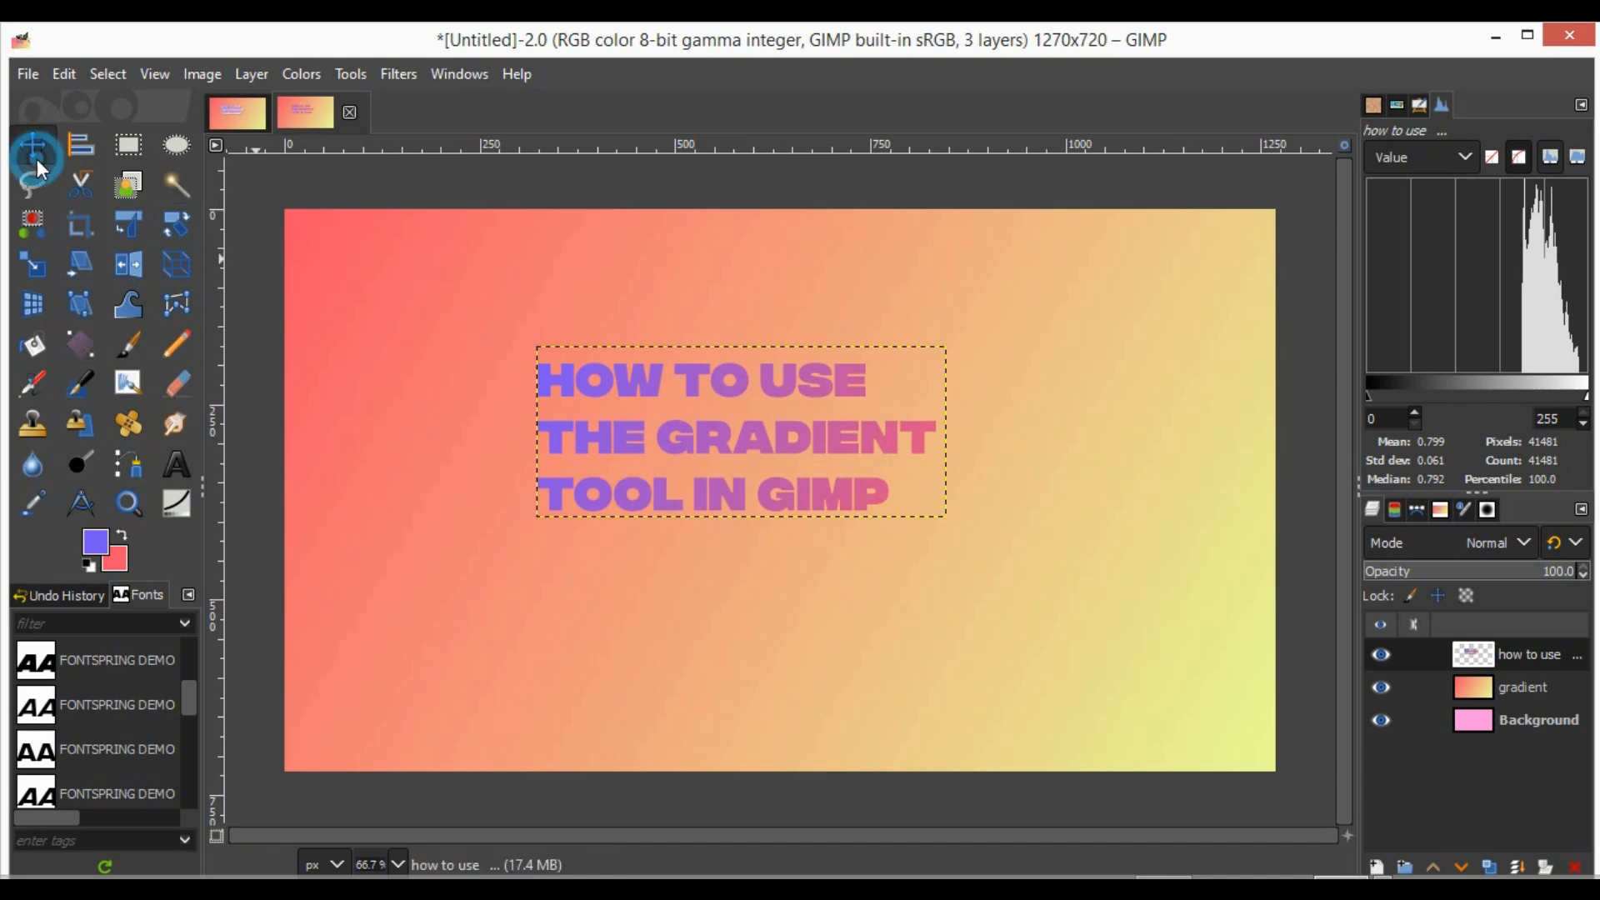
{"action": "left_click", "coordinate": [396, 75]}
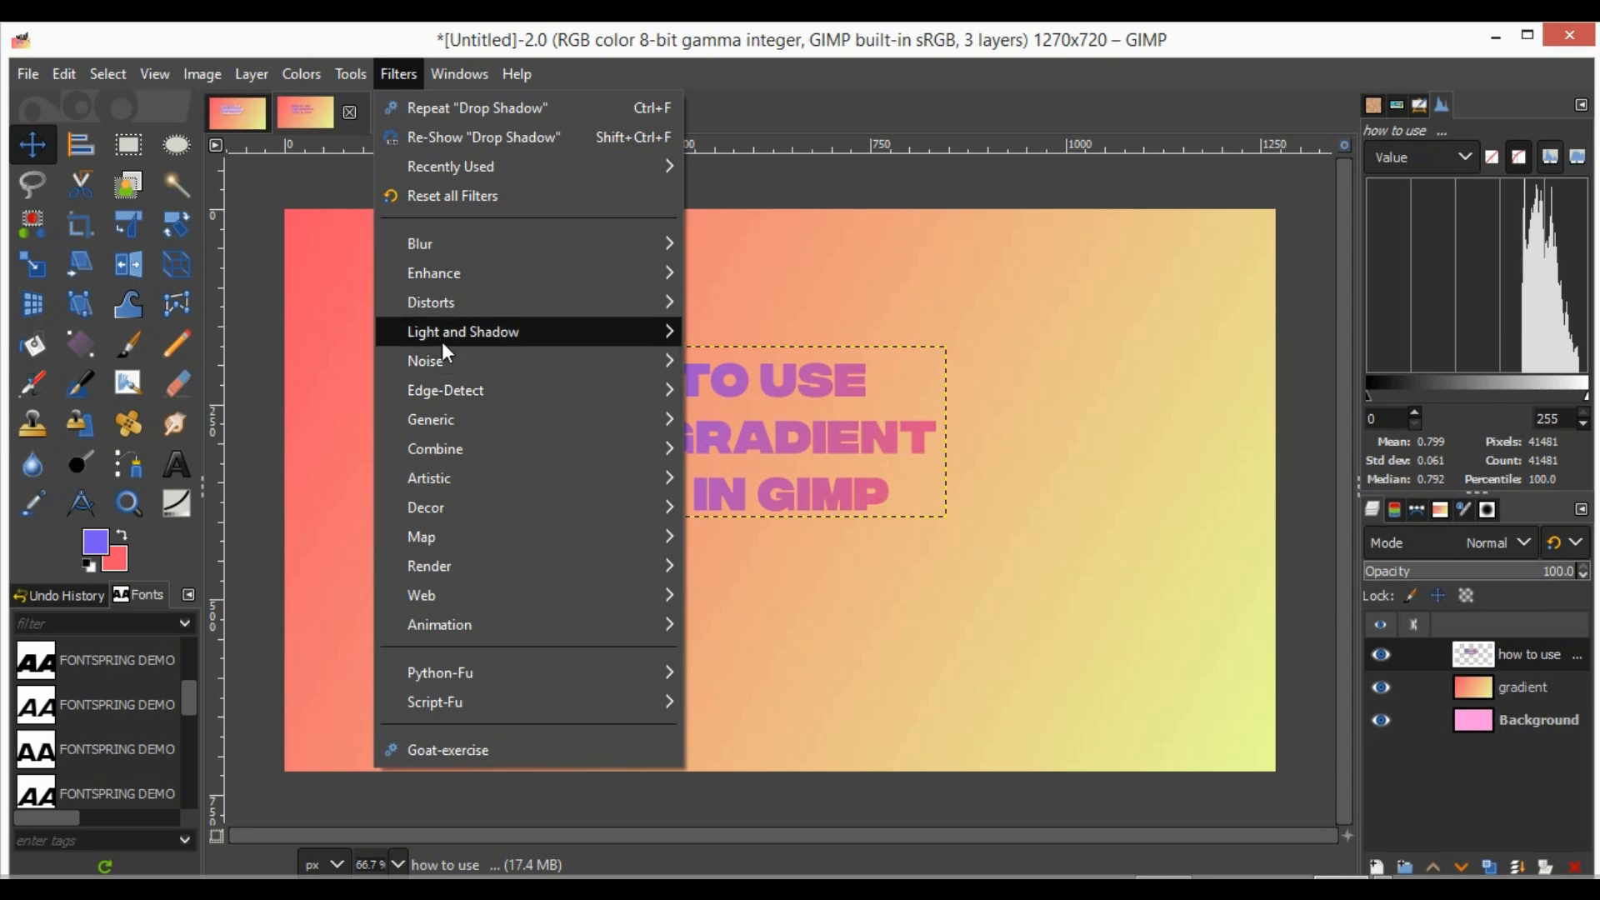
{"action": "mouse_move", "coordinate": [445, 341]}
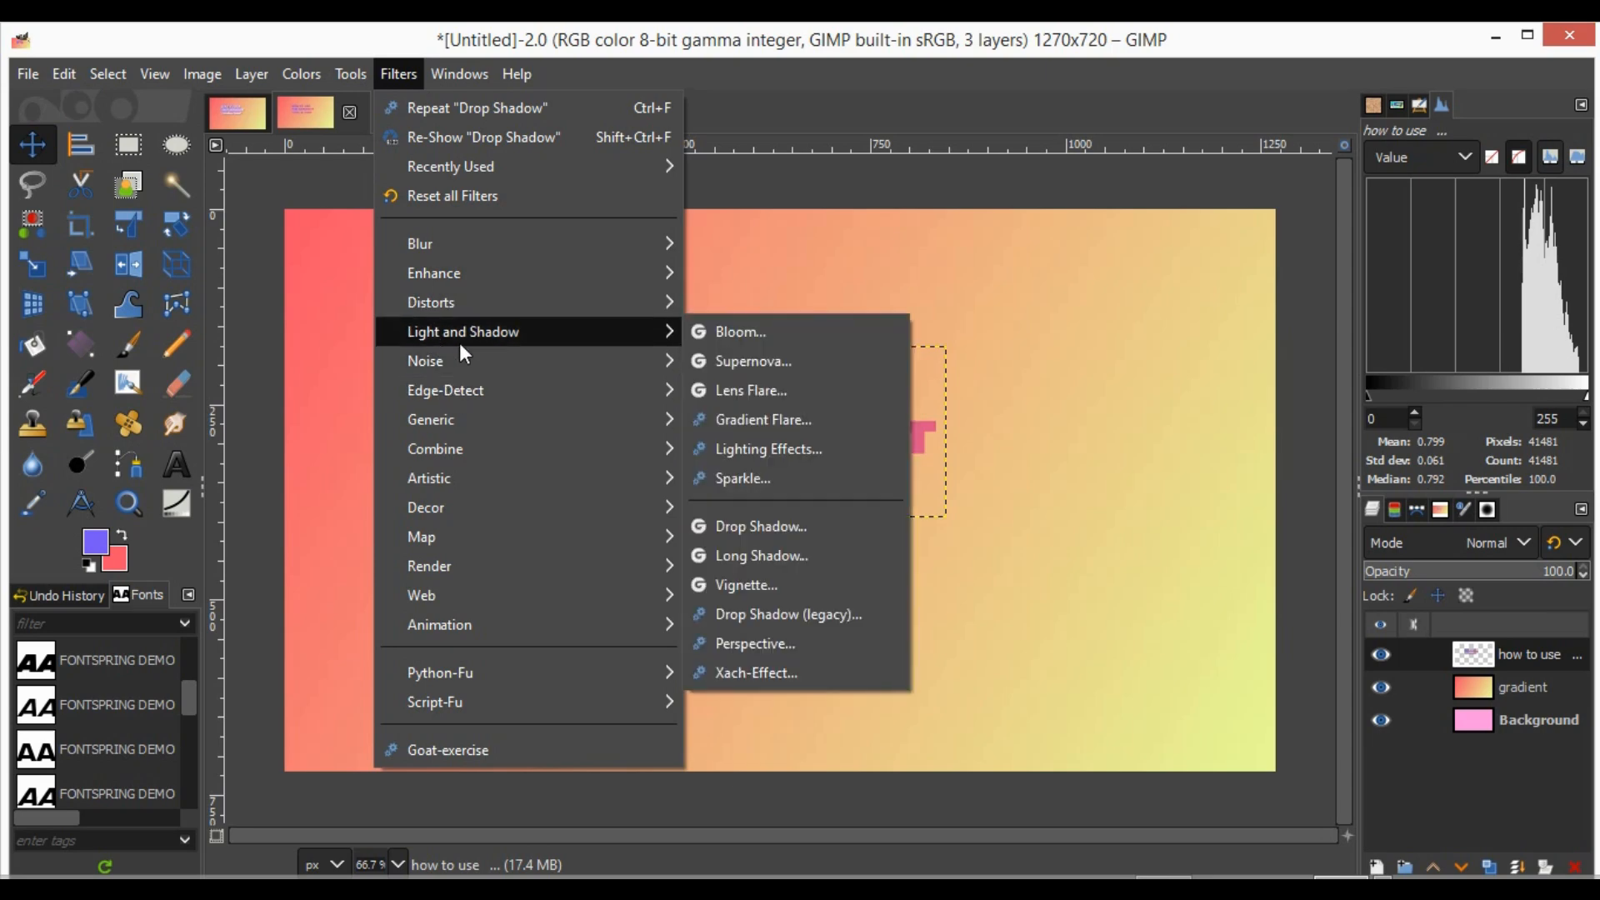
{"action": "left_click", "coordinate": [725, 529]}
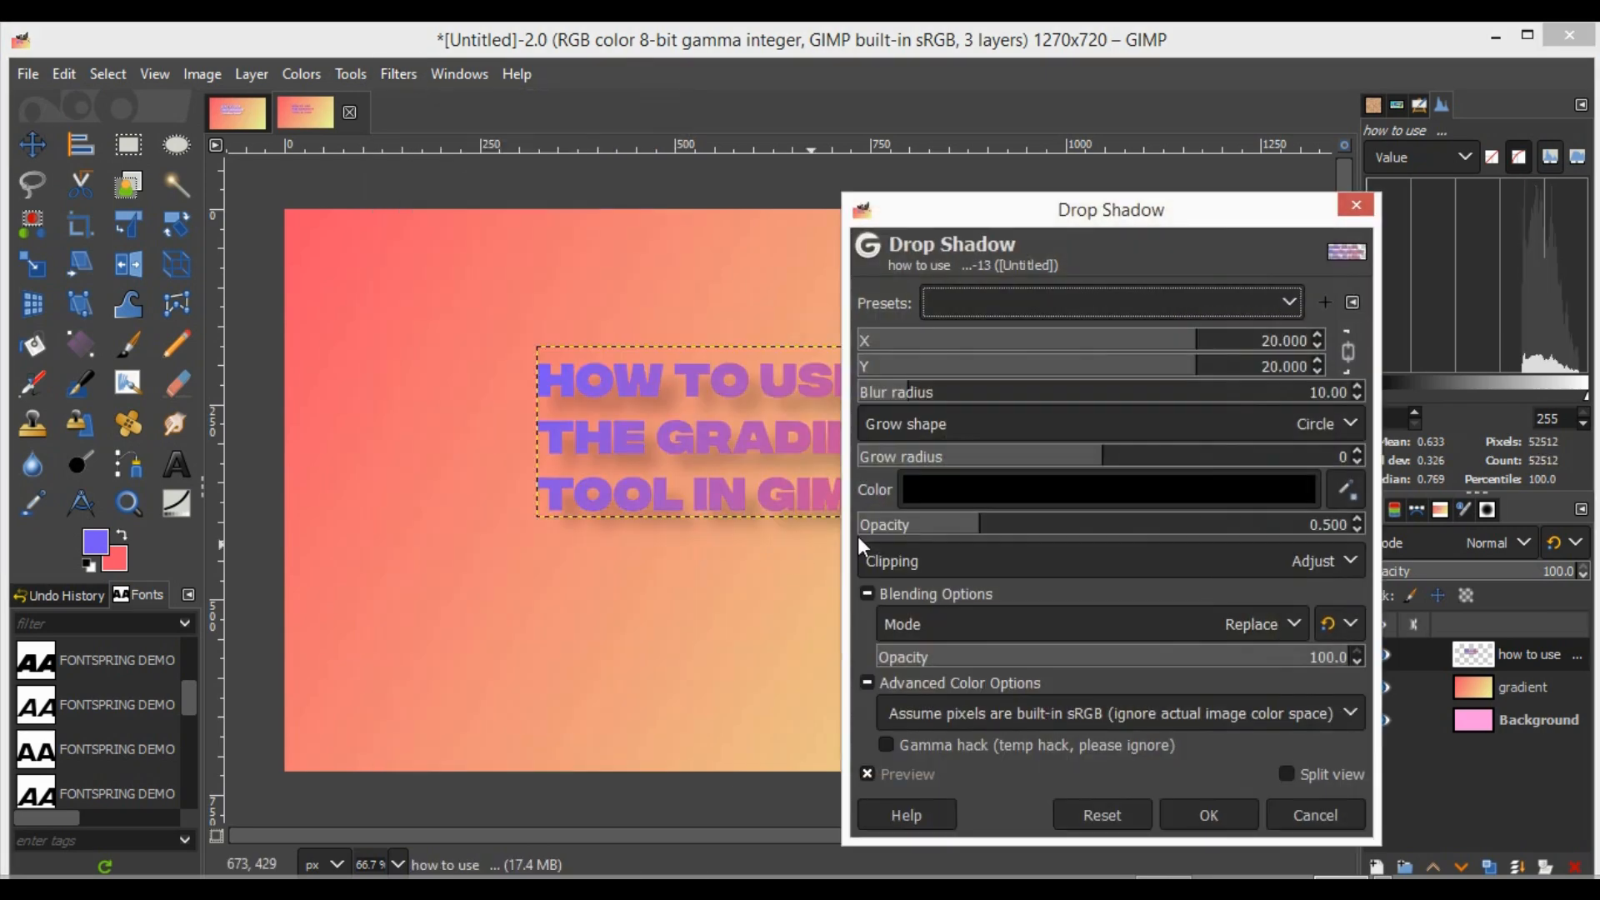
{"action": "mouse_move", "coordinate": [914, 402]}
{"action": "left_mouse_down"}
{"action": "mouse_move", "coordinate": [868, 400]}
{"action": "mouse_move", "coordinate": [907, 420]}
{"action": "left_mouse_up"}
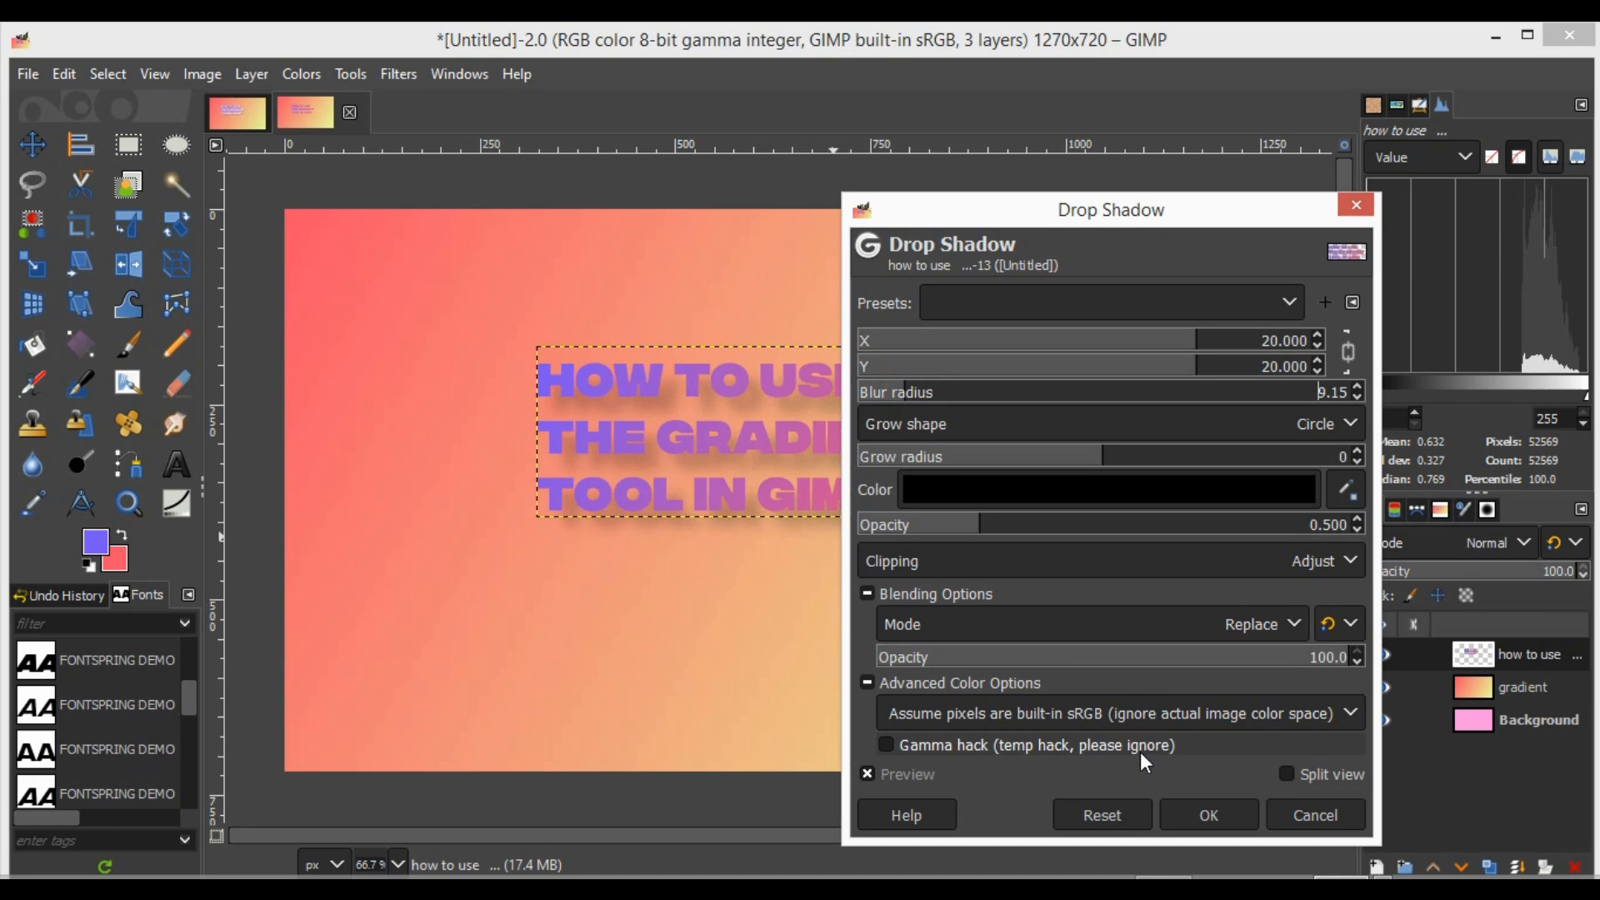
{"action": "left_click", "coordinate": [1200, 813]}
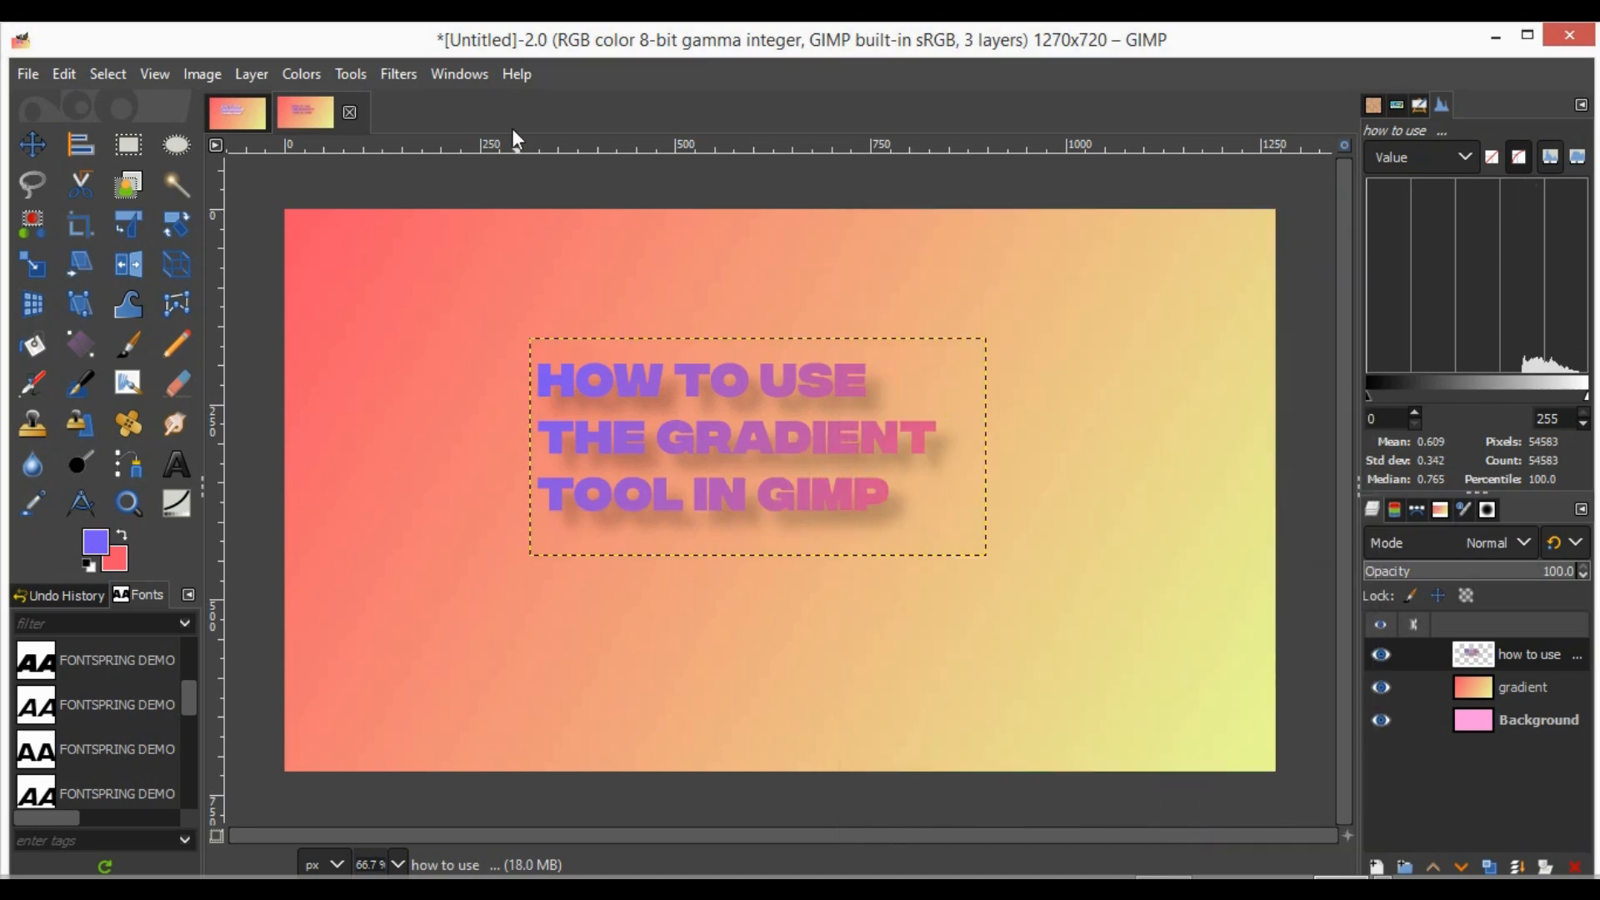
- Start a Long Shadow on the text layer with the near-white shadow color faf9fe and a length of 19
{"action": "left_click", "coordinate": [392, 75]}
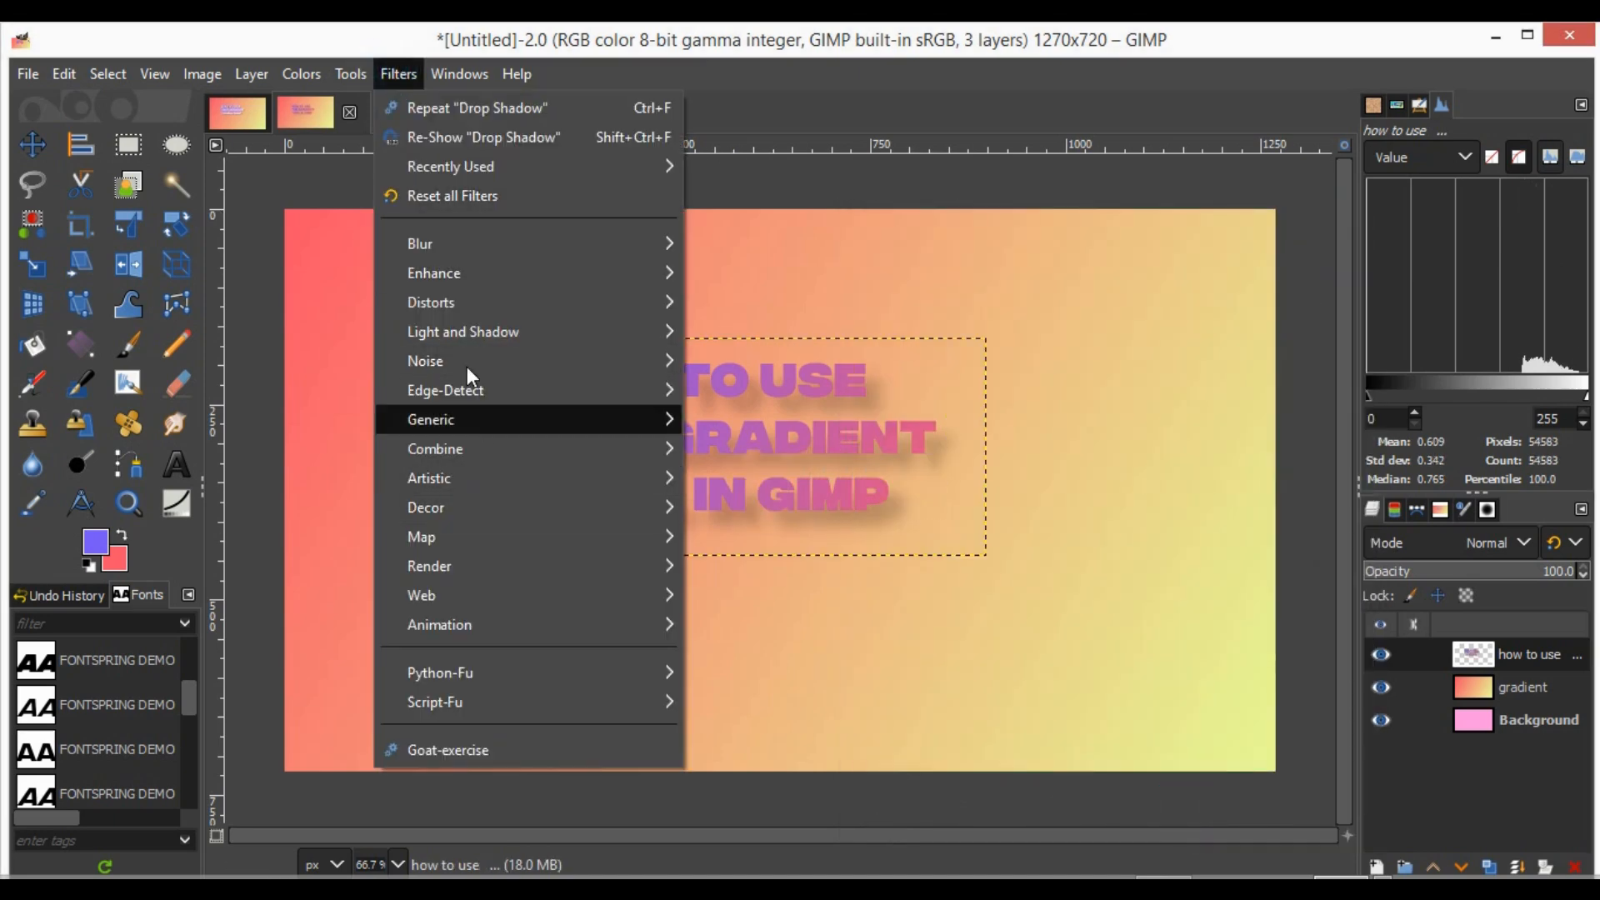
{"action": "mouse_move", "coordinate": [450, 333]}
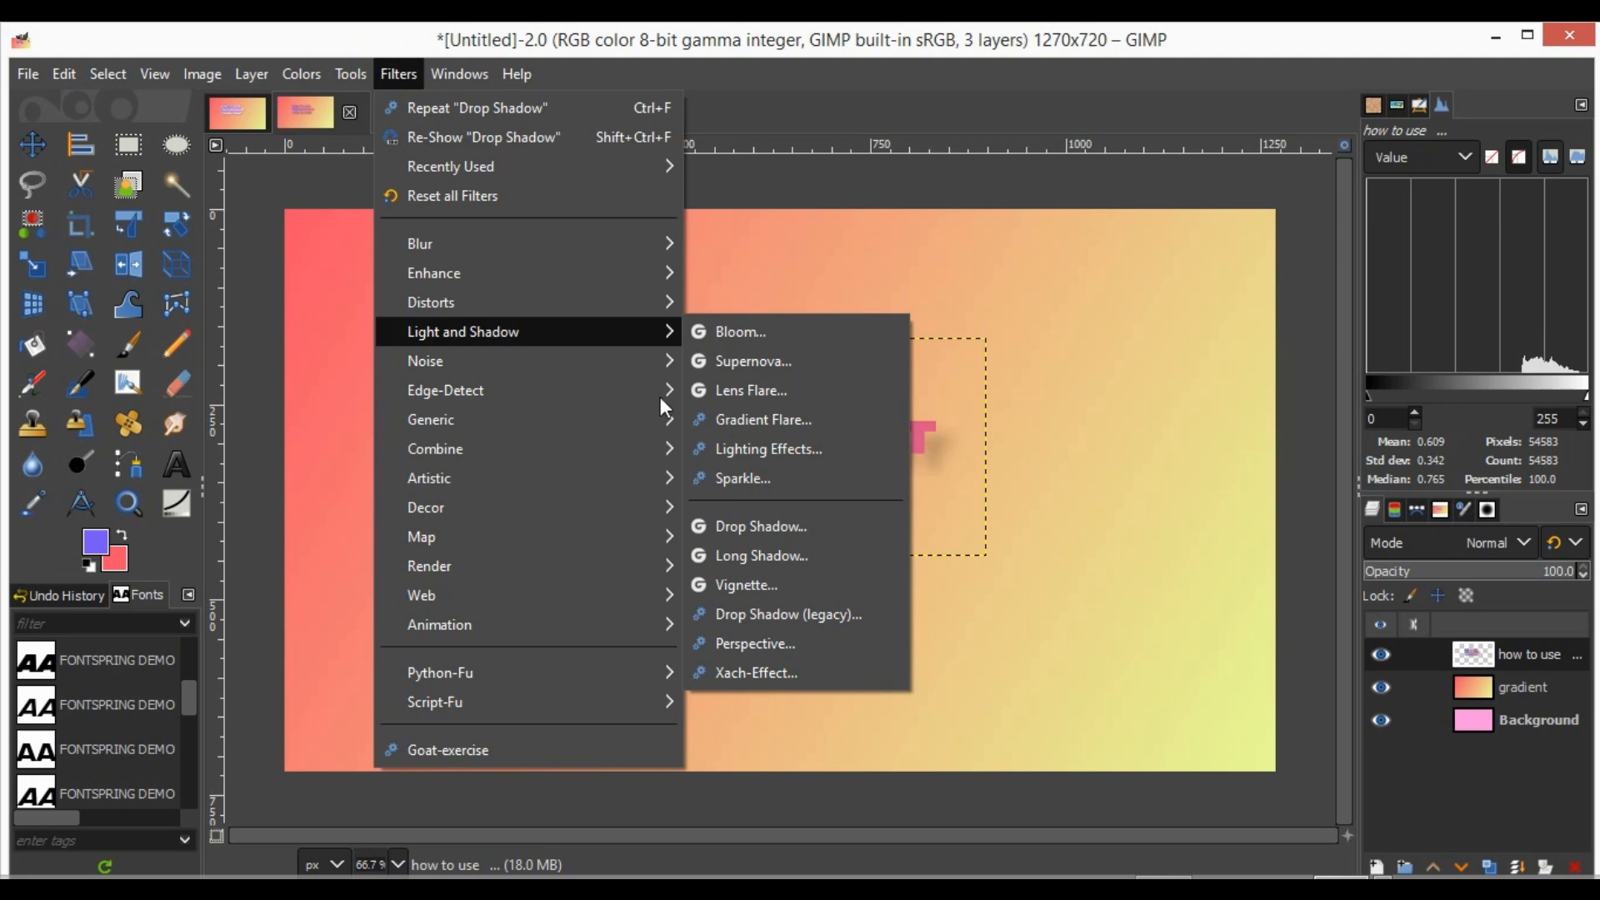
{"action": "left_click", "coordinate": [725, 555]}
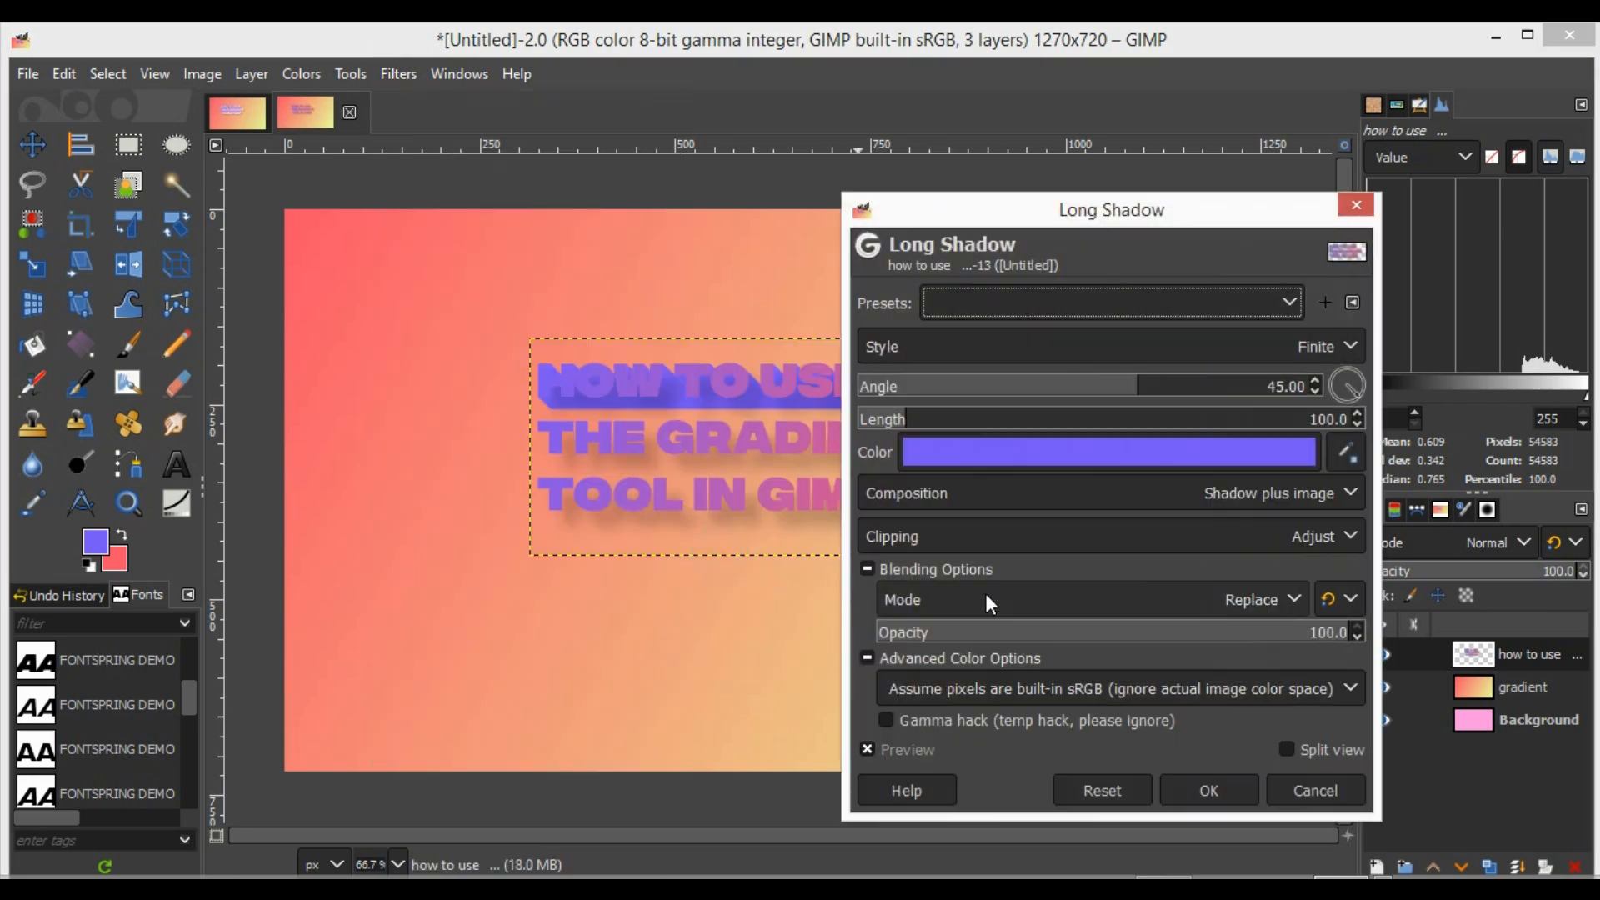
{"action": "left_click", "coordinate": [1205, 456]}
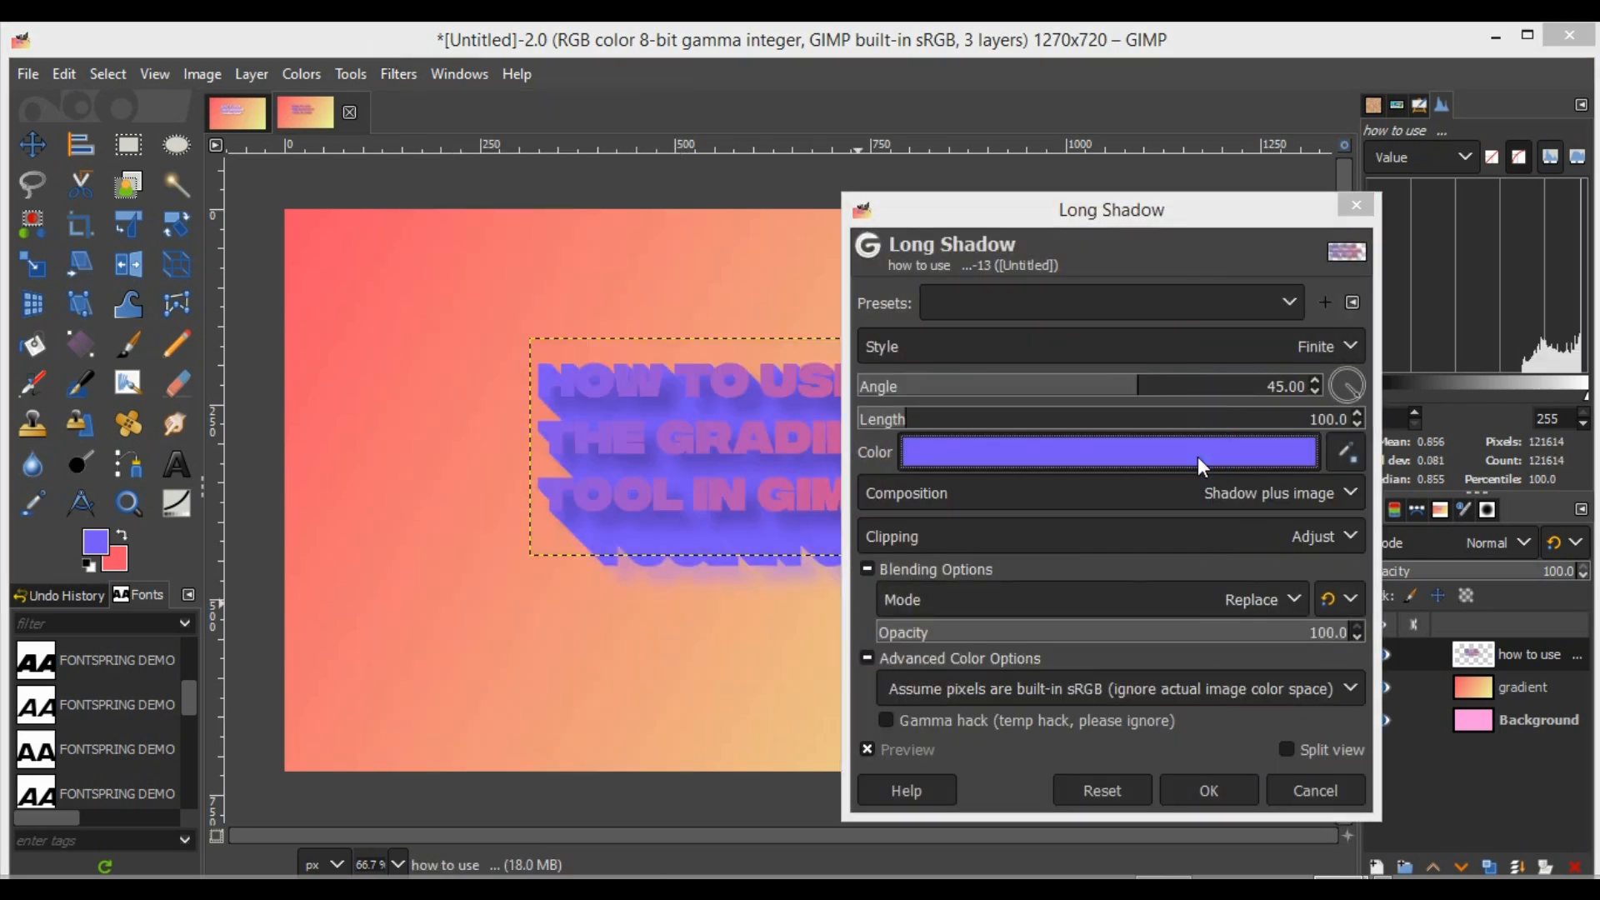
{"action": "left_click", "coordinate": [1006, 327]}
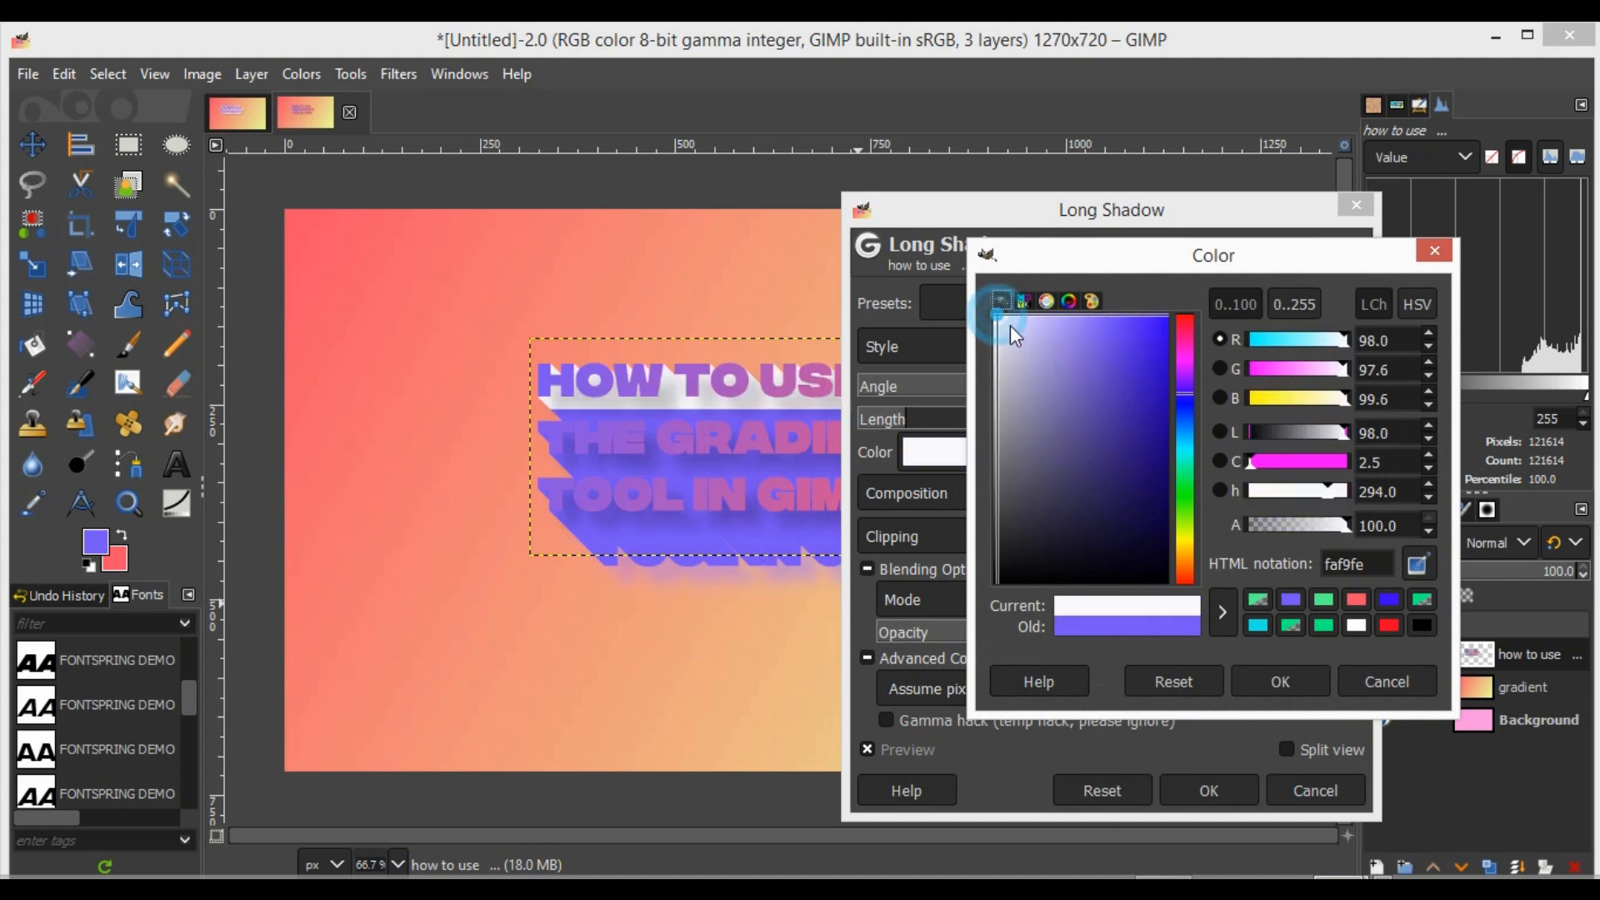
{"action": "left_click", "coordinate": [1260, 677]}
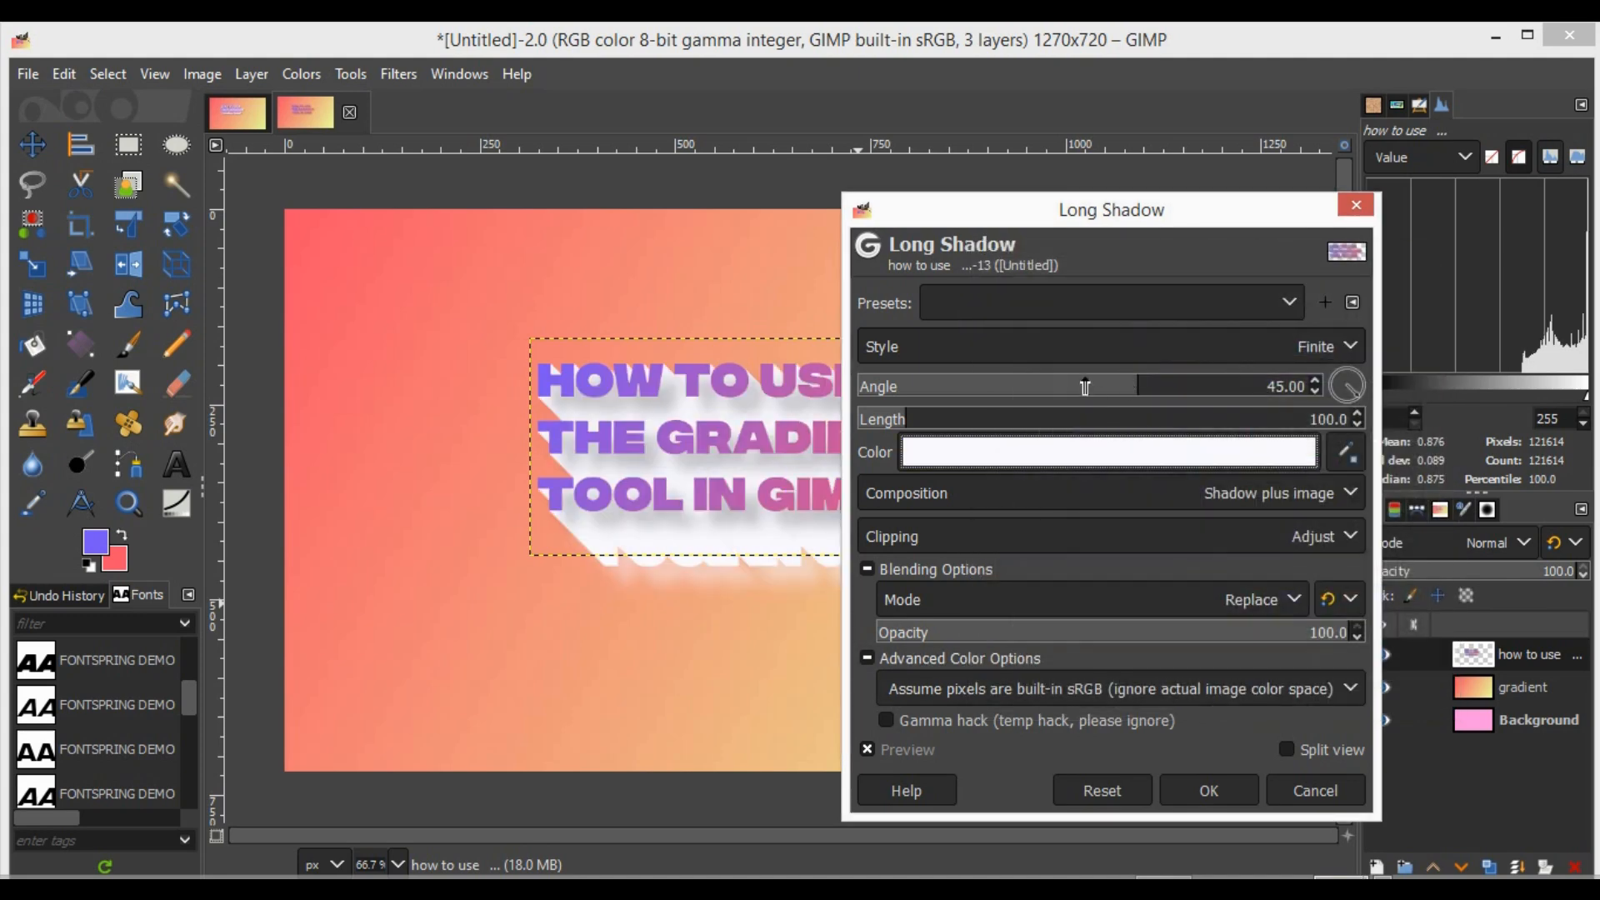
{"action": "left_click_drag", "start_coordinate": [900, 414], "coordinate": [869, 420]}
- Change the long shadow's color to light lavender c7bbf3, set its length to 14.3, and apply the filter
{"action": "left_click", "coordinate": [933, 460]}
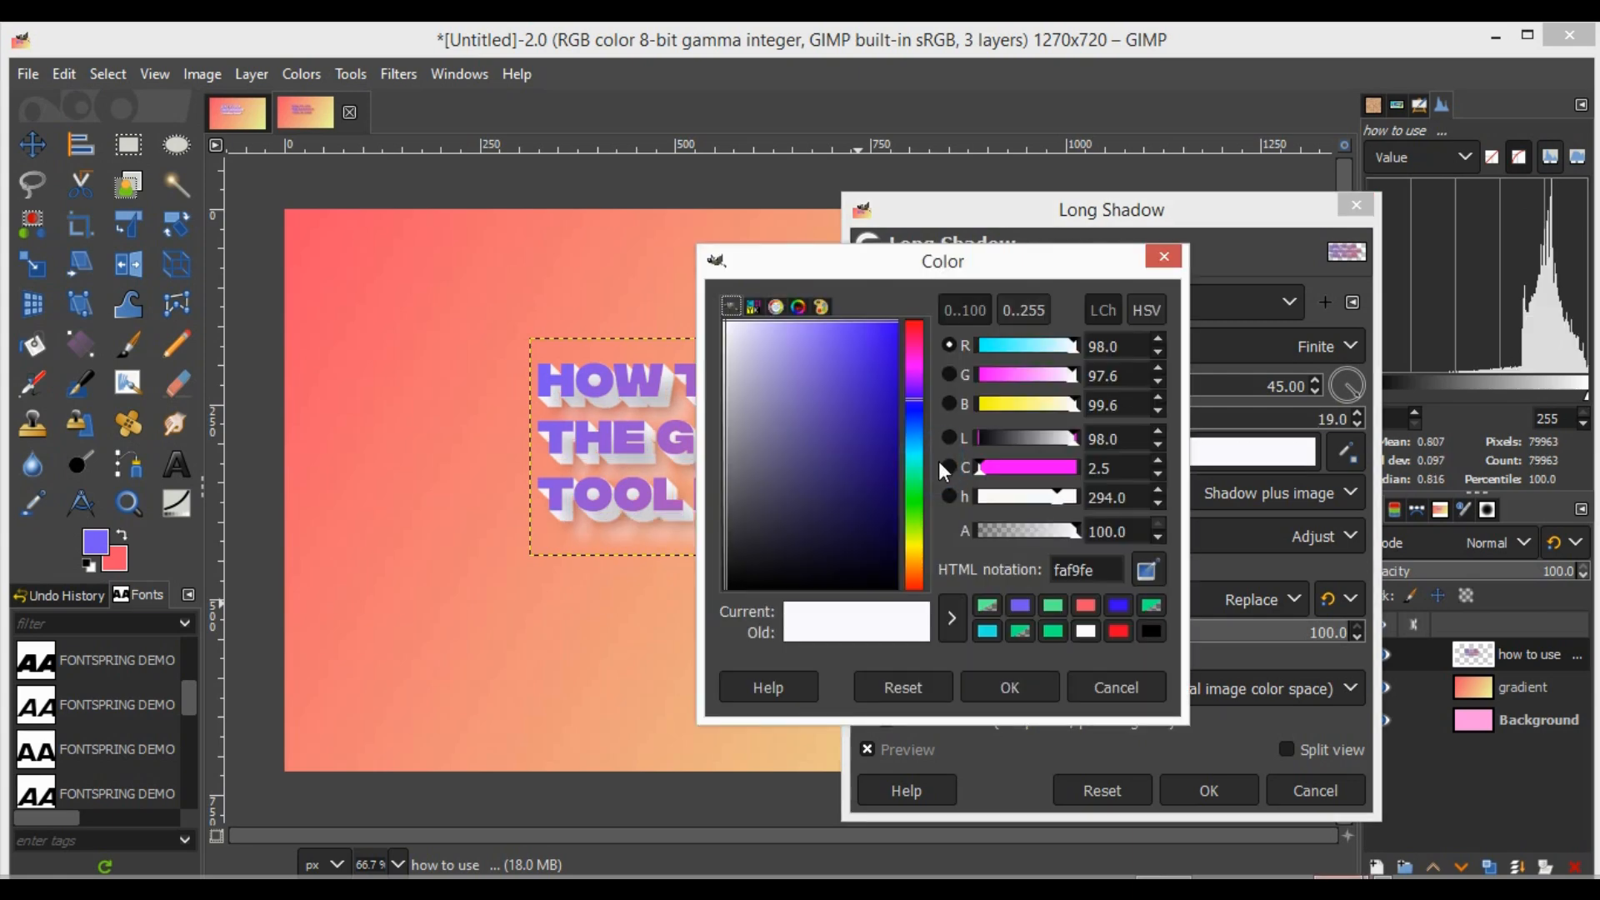
{"action": "left_click", "coordinate": [763, 332]}
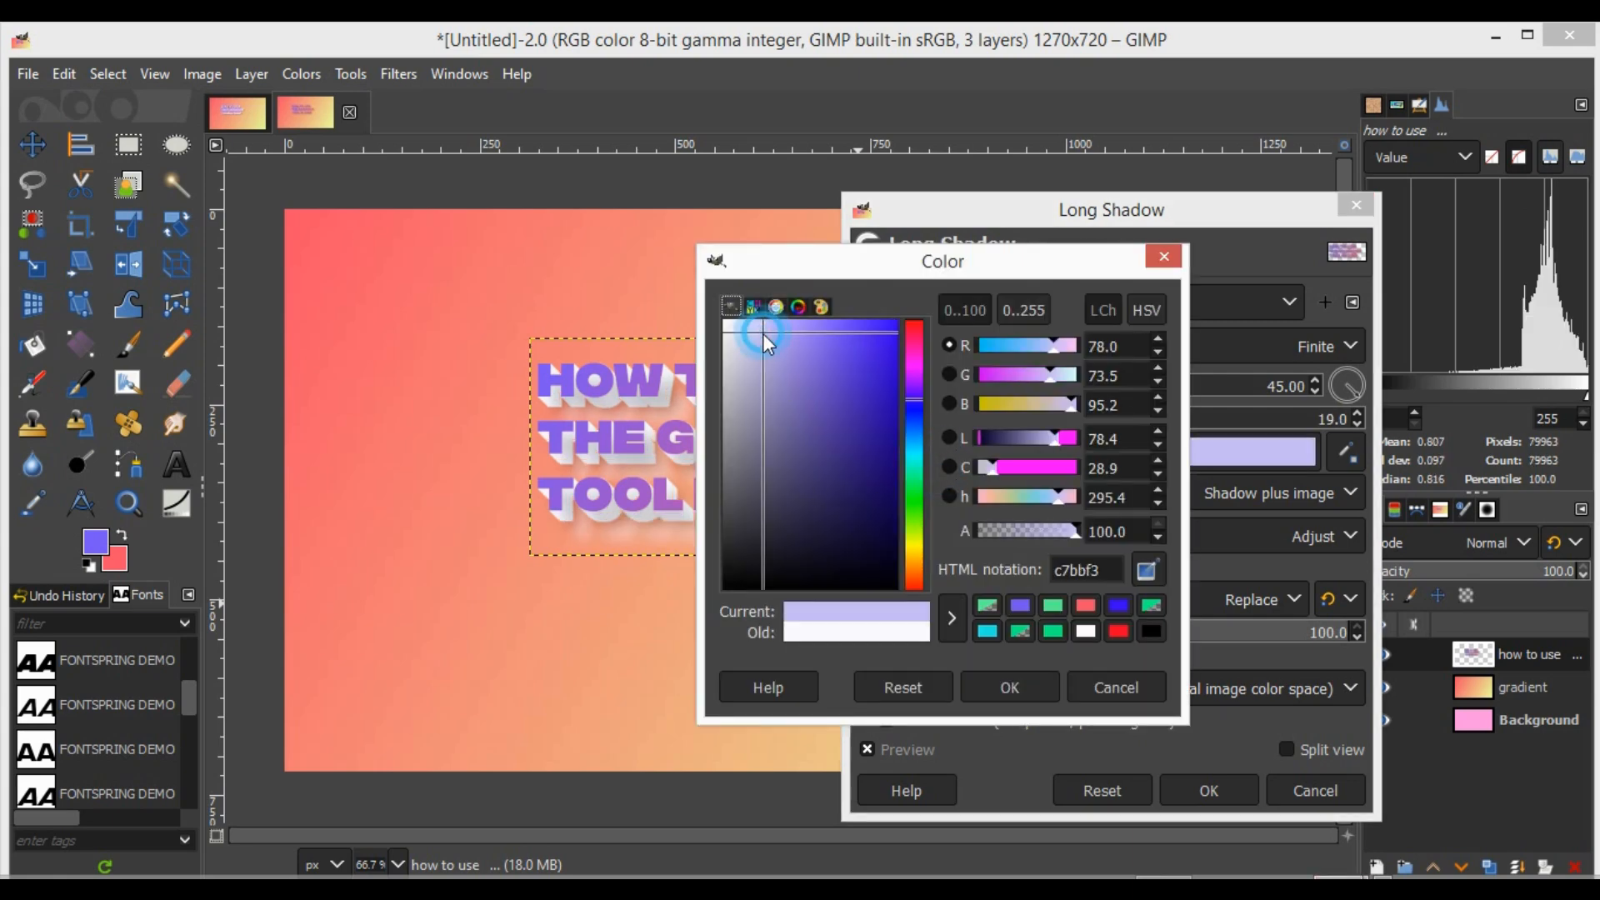
{"action": "left_click", "coordinate": [990, 685]}
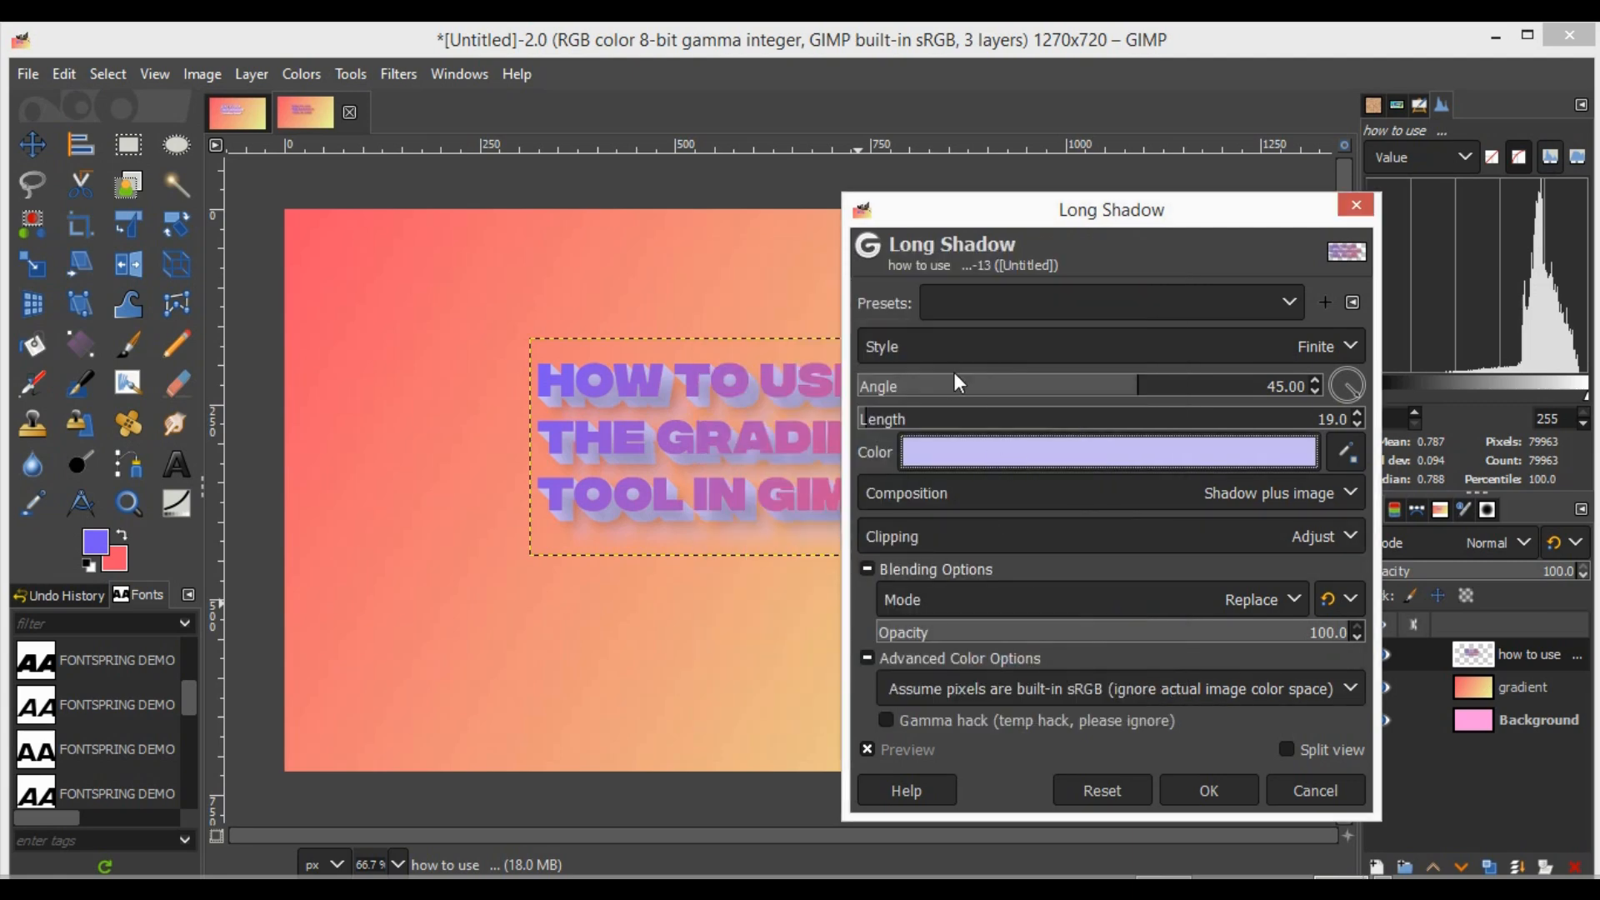
{"action": "left_click_drag", "start_coordinate": [869, 425], "coordinate": [867, 420]}
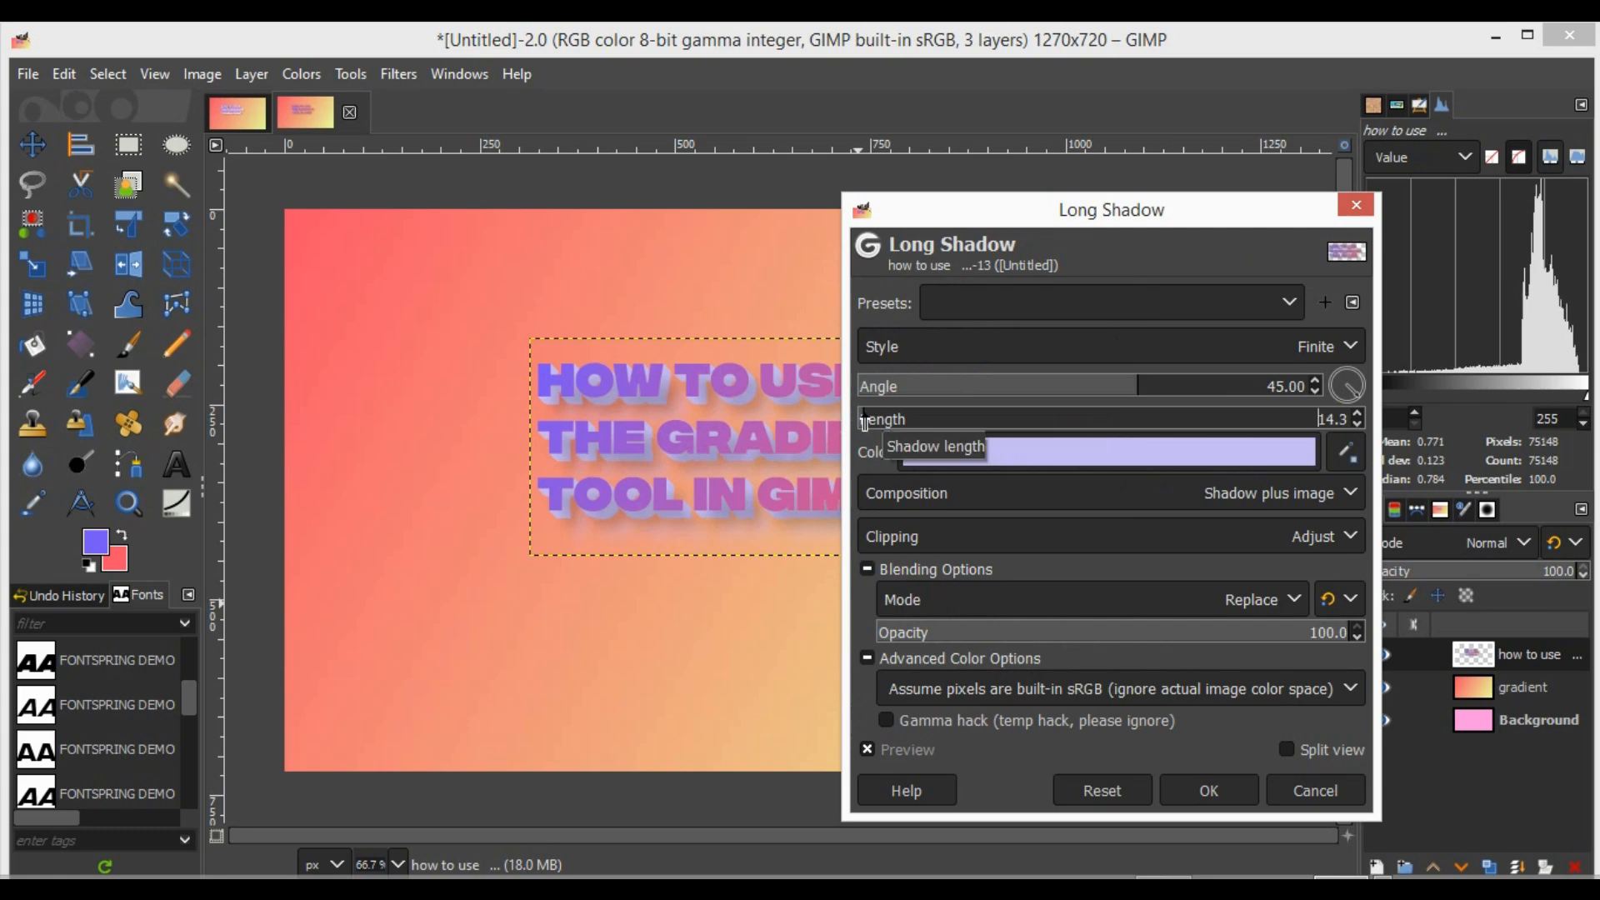
{"action": "left_click", "coordinate": [1192, 791]}
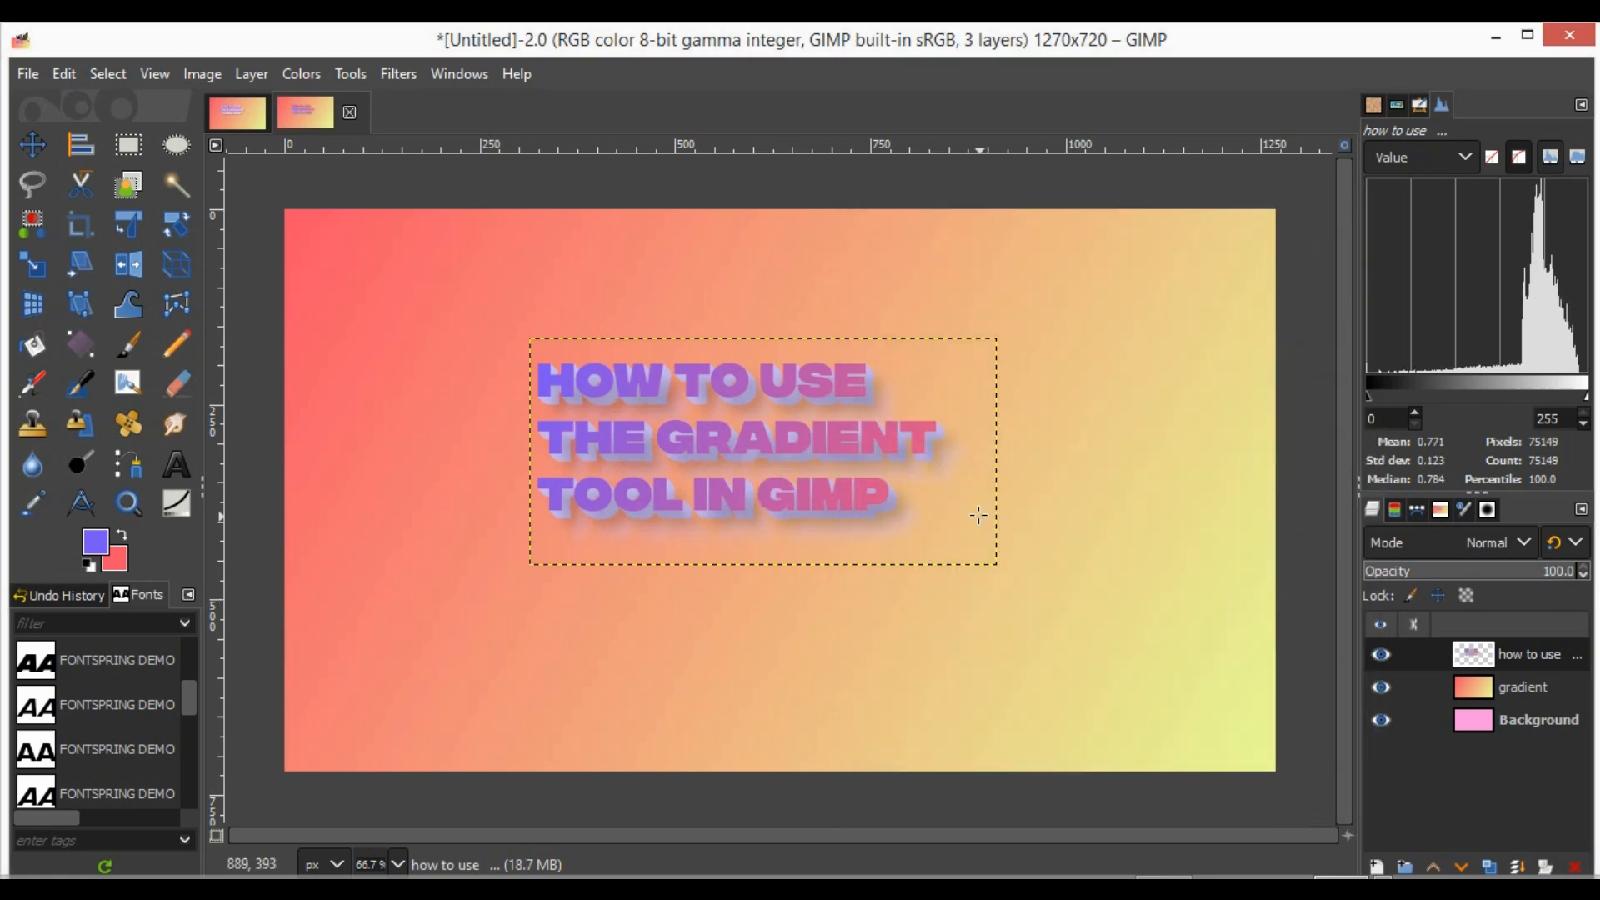